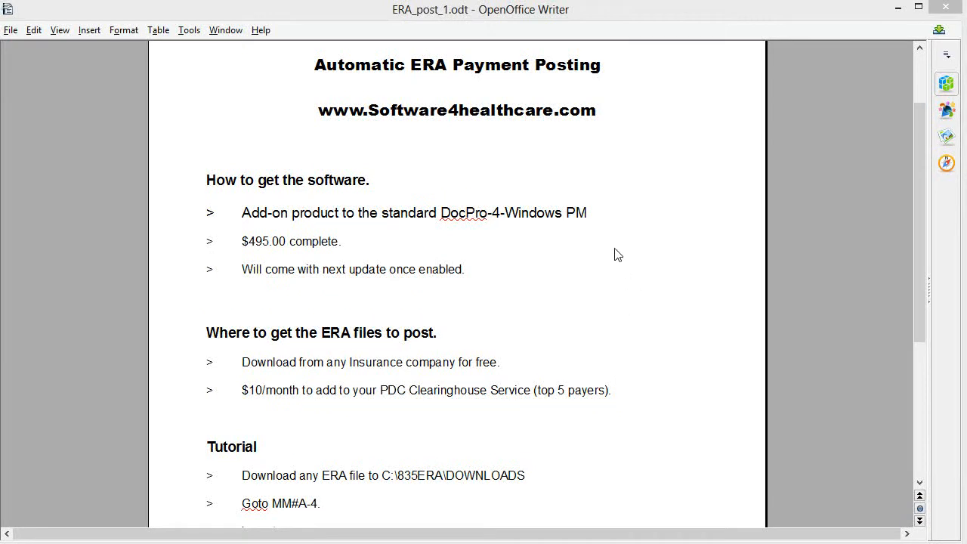
- Scroll through the ERA_post_1.odt notes to the five-step Tutorial list
{"action": "left_click_drag", "start_coordinate": [922, 258], "coordinate": [935, 338]}
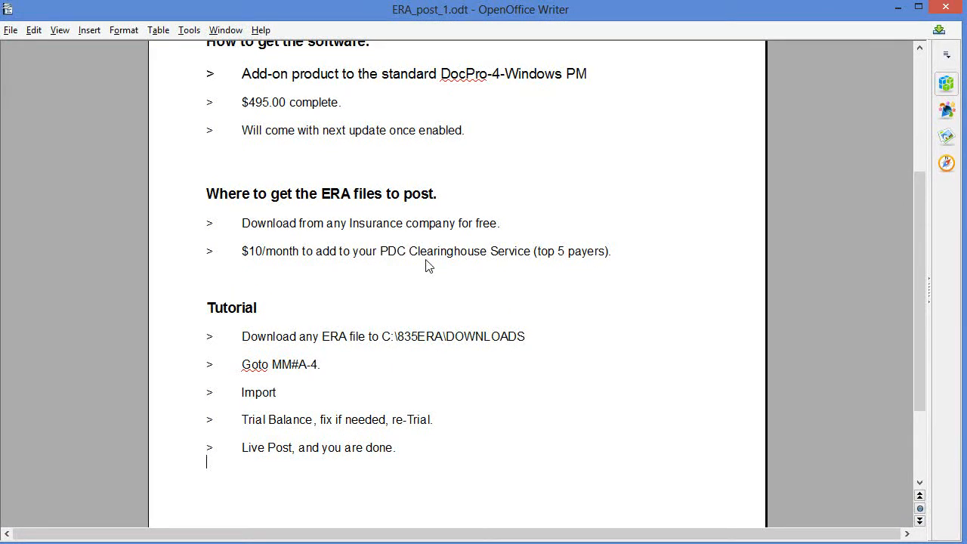
{"action": "scroll", "coordinate": [597, 245], "scroll_direction": "down", "scroll_amount": 3}
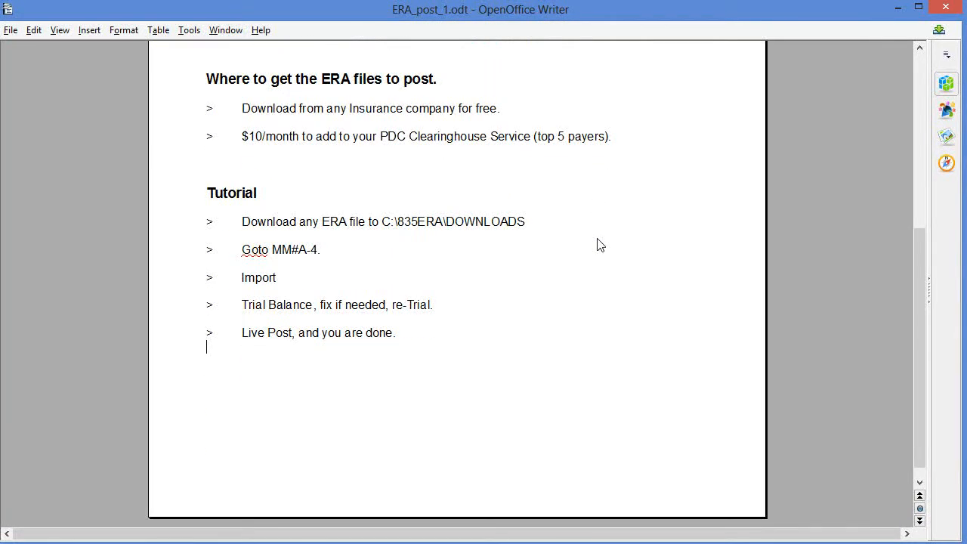
{"action": "scroll", "coordinate": [597, 244], "scroll_direction": "up", "scroll_amount": 1}
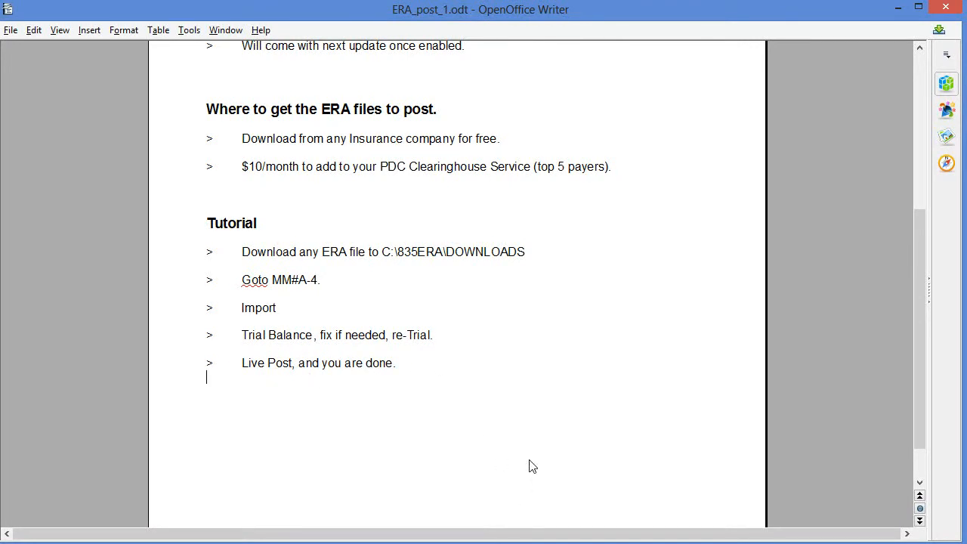
{"action": "scroll", "coordinate": [527, 465], "scroll_direction": "up", "scroll_amount": 2}
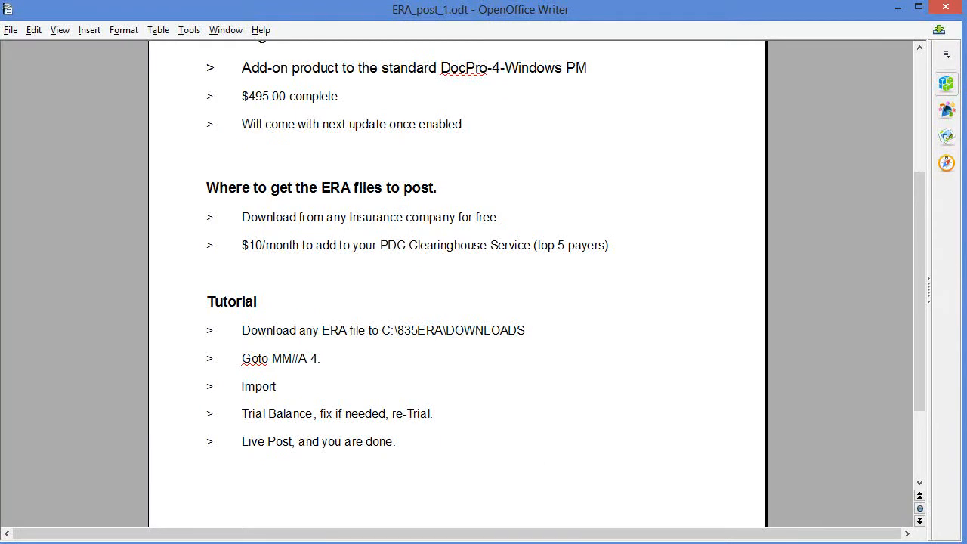
- Switch to DocPro-4-Windows and open 2 - Patient Ledger, showing the first patient's 275.00 balance
{"action": "mouse_move", "coordinate": [499, 540]}
{"action": "left_click", "coordinate": [481, 474]}
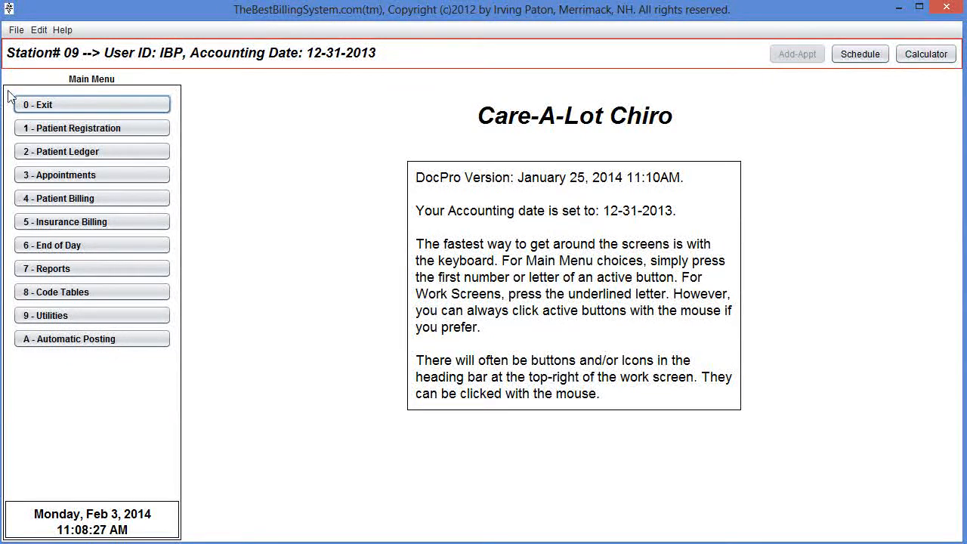
{"action": "left_click", "coordinate": [47, 157]}
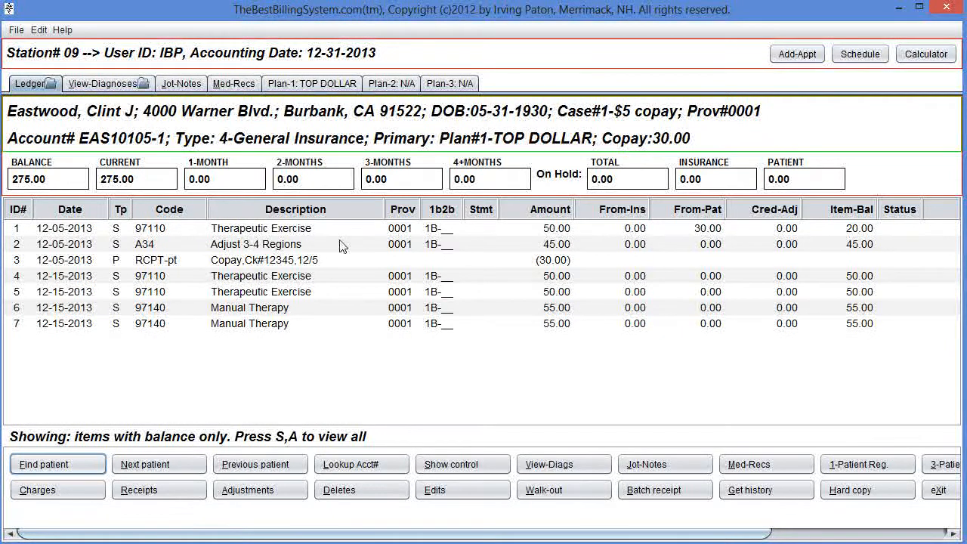
{"action": "left_click", "coordinate": [270, 260]}
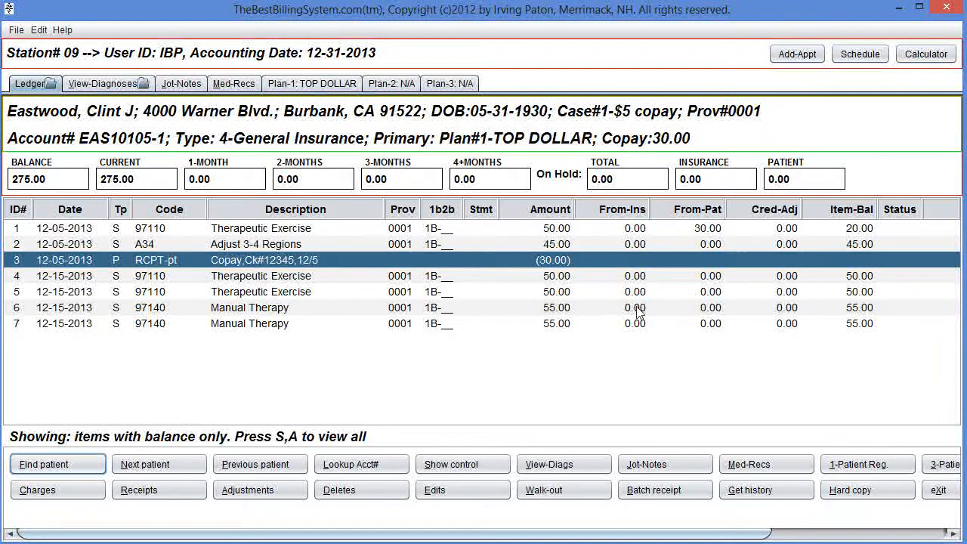
{"action": "left_click", "coordinate": [153, 281]}
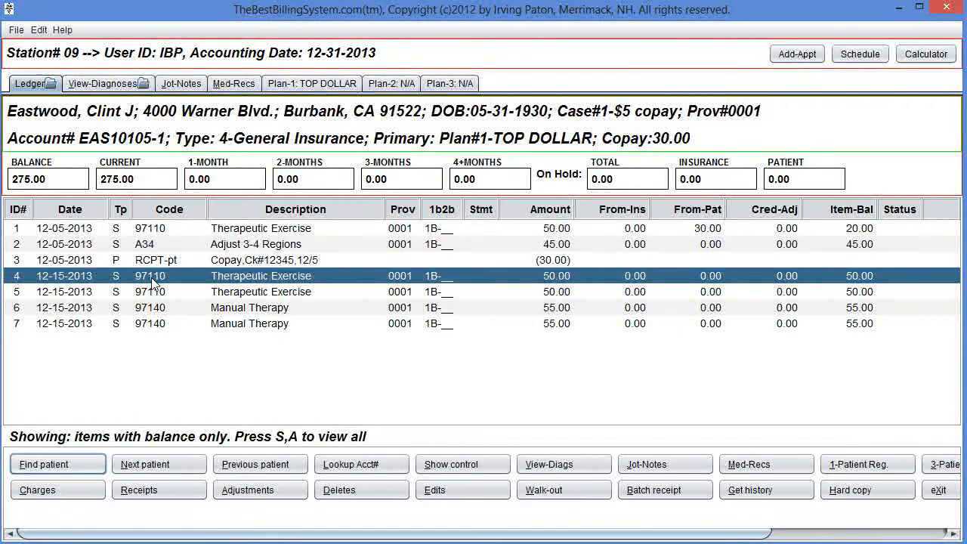
{"action": "left_click", "coordinate": [160, 293]}
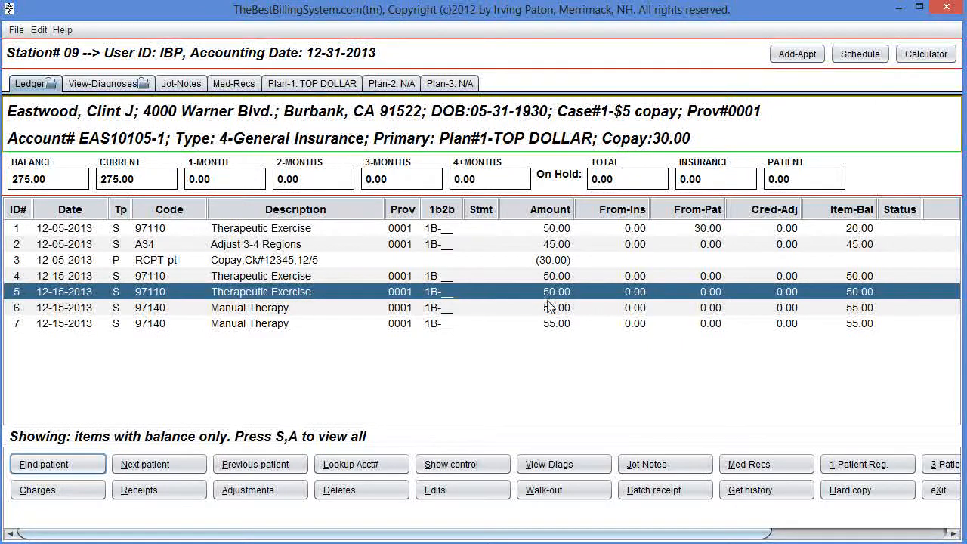
- Advance to the next patient's ledger with 45.00 and 30.00 charges totalling 75.00
{"action": "left_click", "coordinate": [148, 465]}
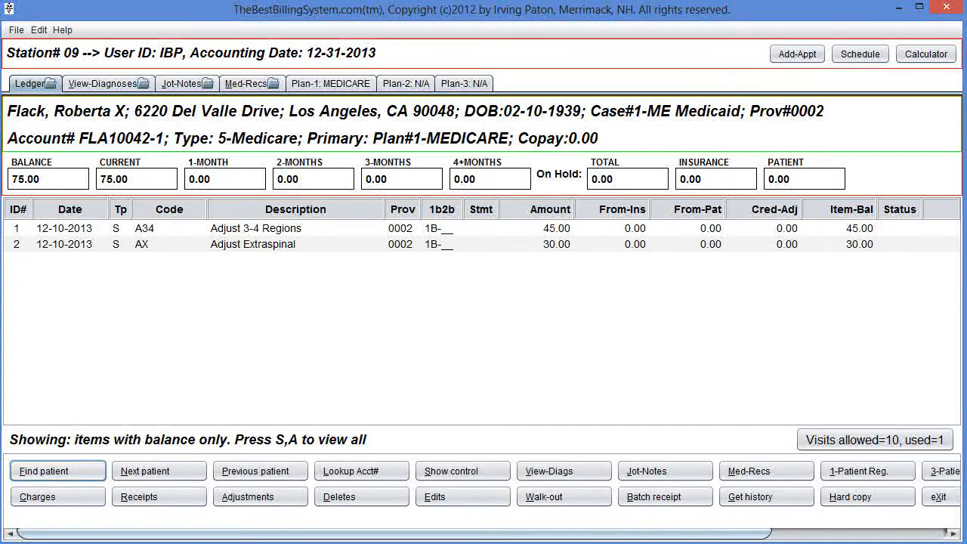
- Leave the ledger, go to Automatic Posting's ERA: Electronic Payments, and start Import Downloads
{"action": "left_click", "coordinate": [945, 504]}
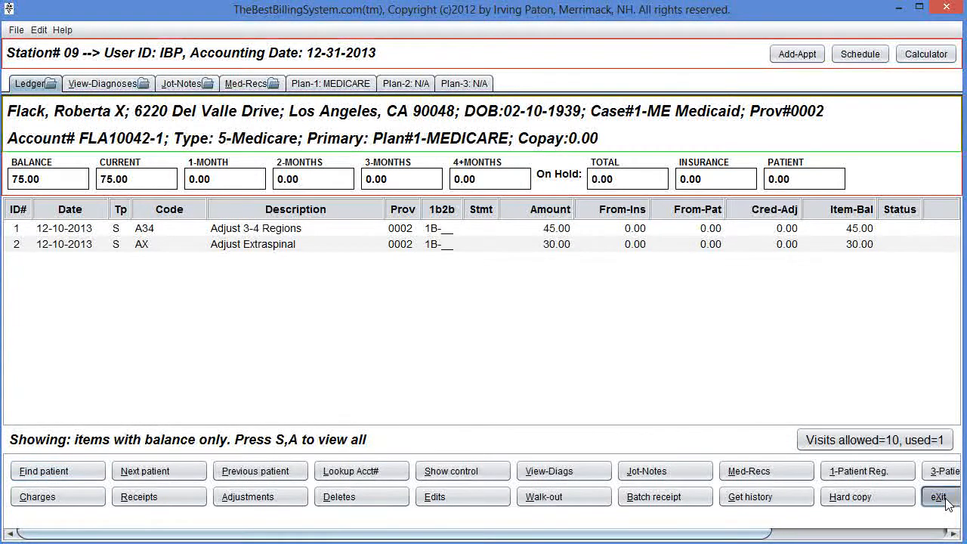
{"action": "left_click", "coordinate": [86, 337]}
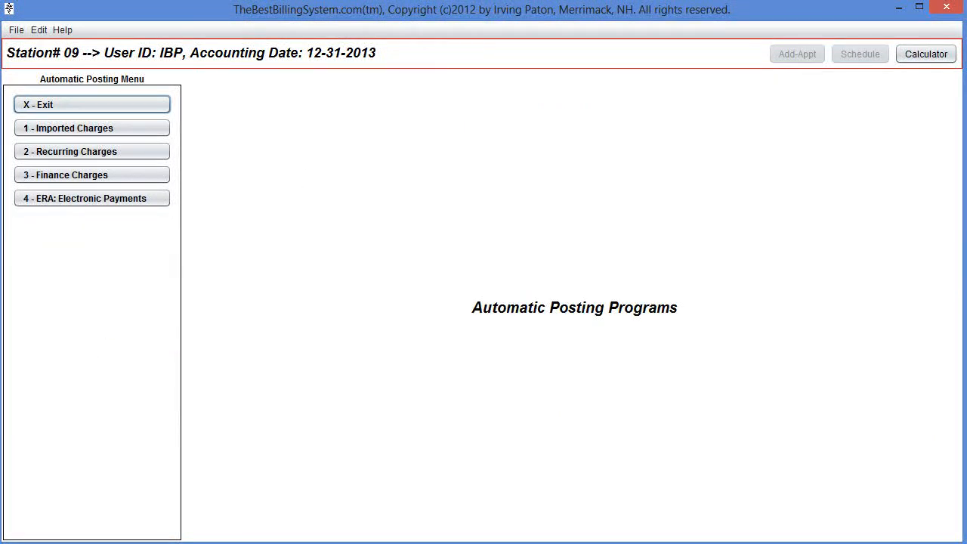
{"action": "left_click", "coordinate": [79, 201]}
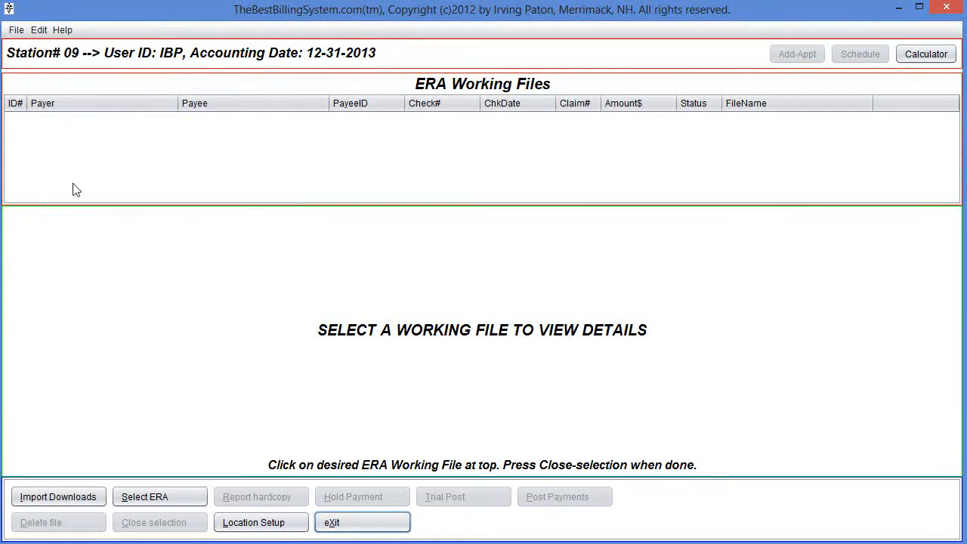
{"action": "left_click", "coordinate": [58, 503]}
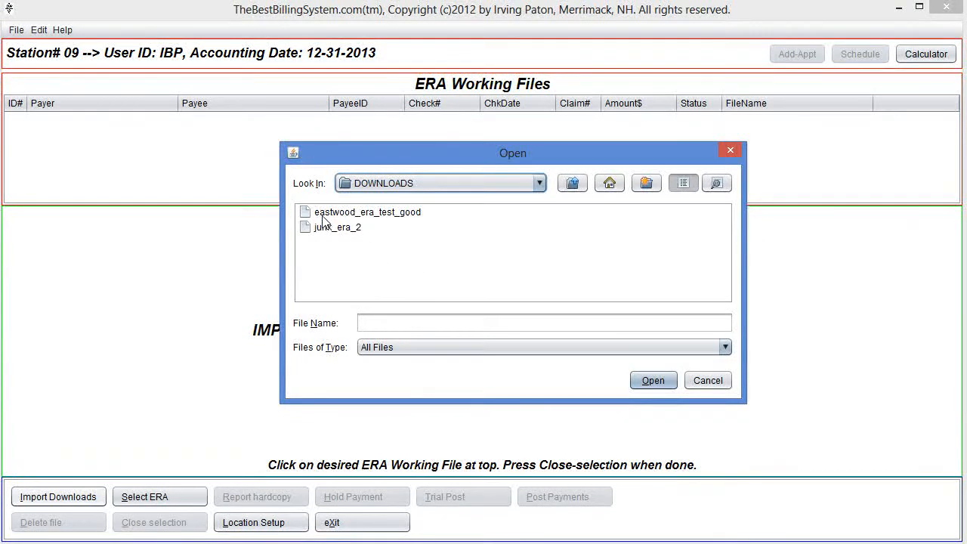
- Import eastwood_era_test_good and junk_era_2 from DOWNLOADS, dismissing each import report
{"action": "double_click", "coordinate": [363, 215]}
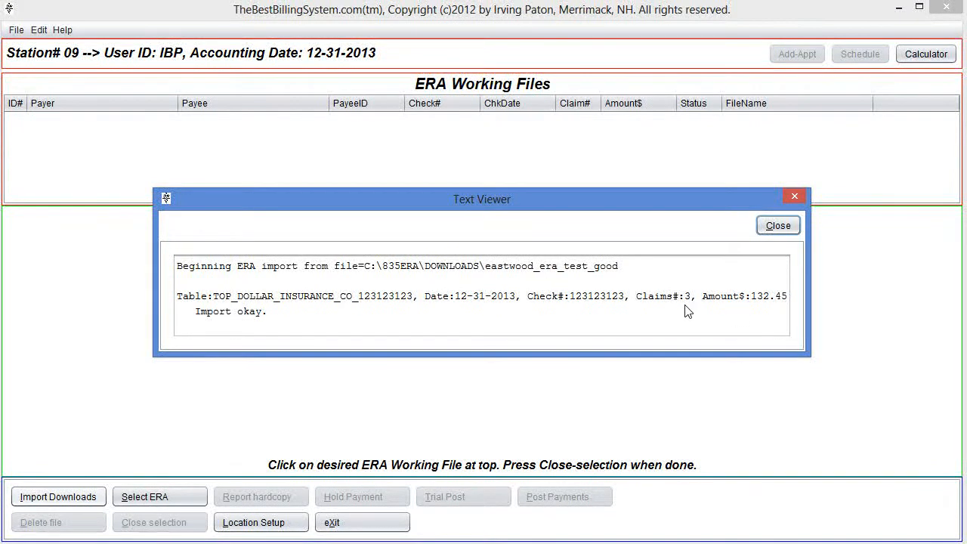
{"action": "left_click", "coordinate": [776, 228]}
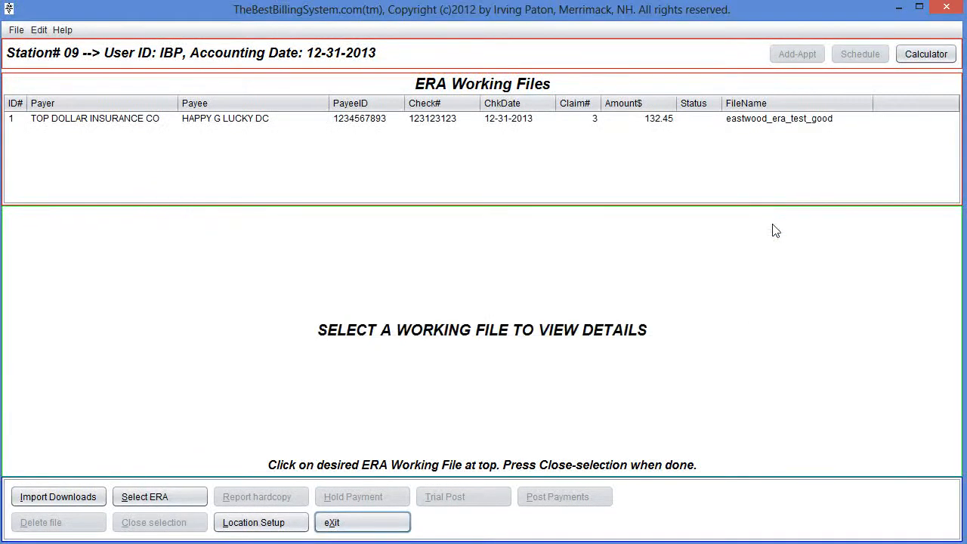
{"action": "left_click", "coordinate": [56, 505]}
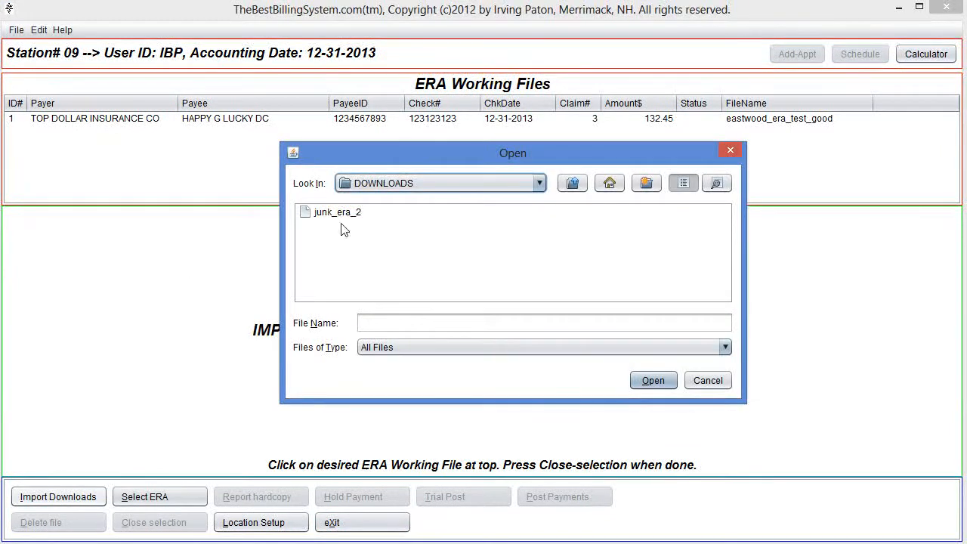
{"action": "double_click", "coordinate": [338, 213]}
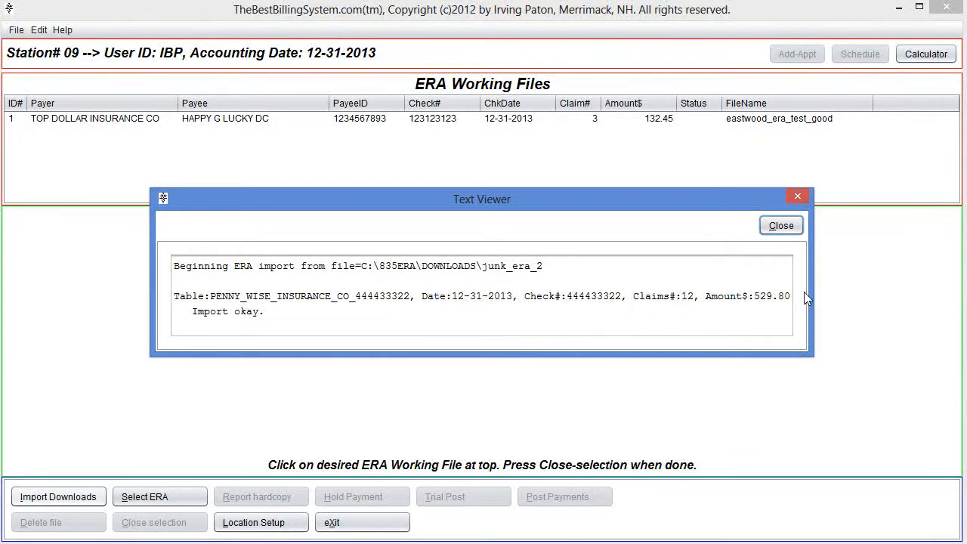
{"action": "left_click", "coordinate": [786, 226]}
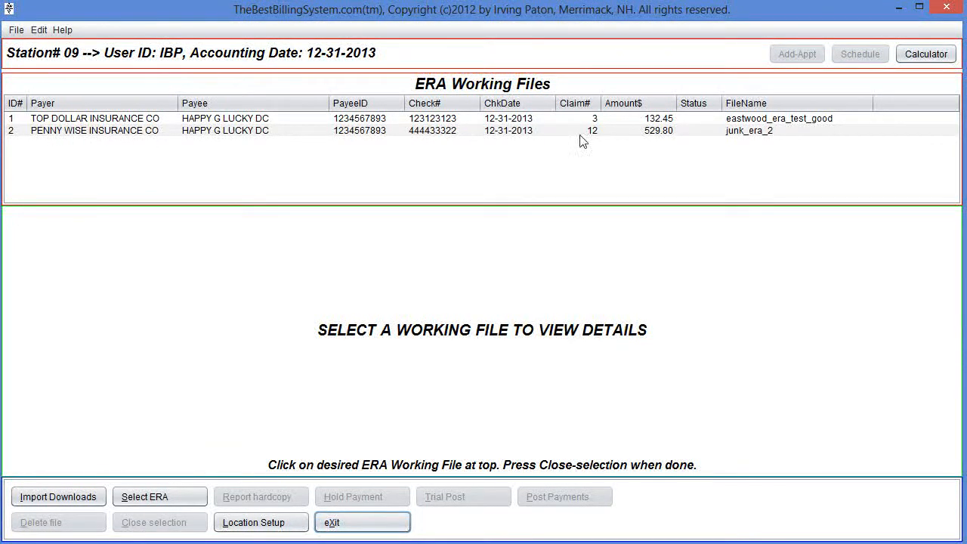
- Compare the TOP DOLLAR and PENNY WISE claim lists, ending on TOP DOLLAR's three claims
{"action": "left_click", "coordinate": [91, 120]}
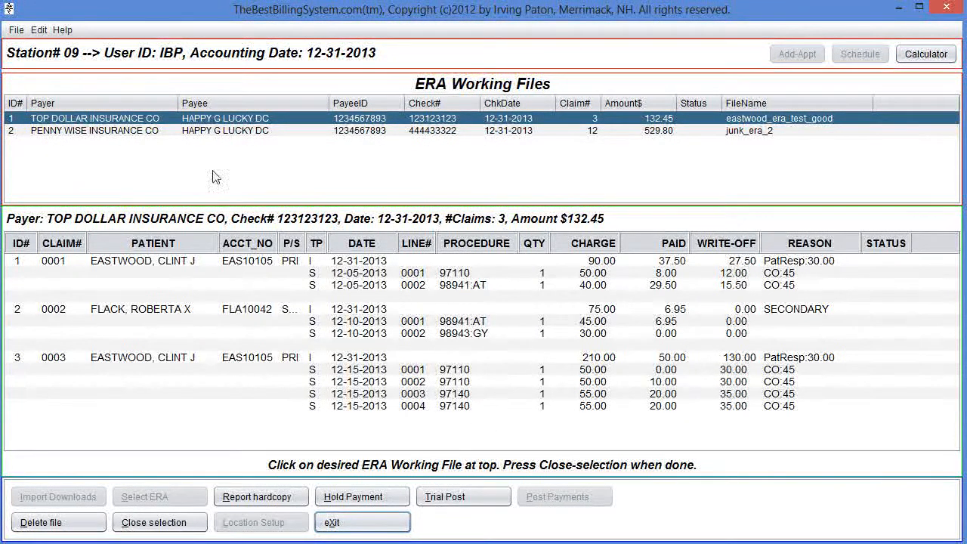
{"action": "left_click", "coordinate": [77, 131]}
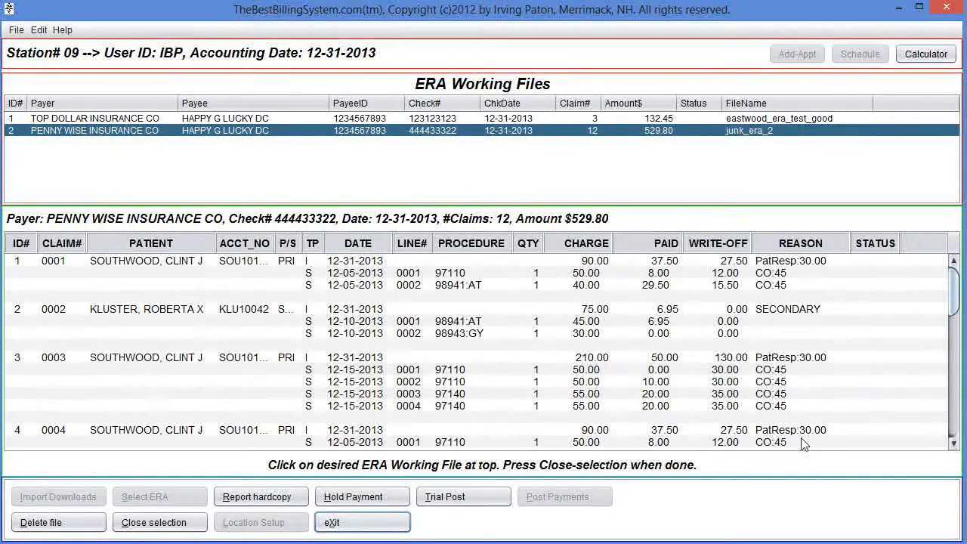
{"action": "left_click", "coordinate": [83, 121]}
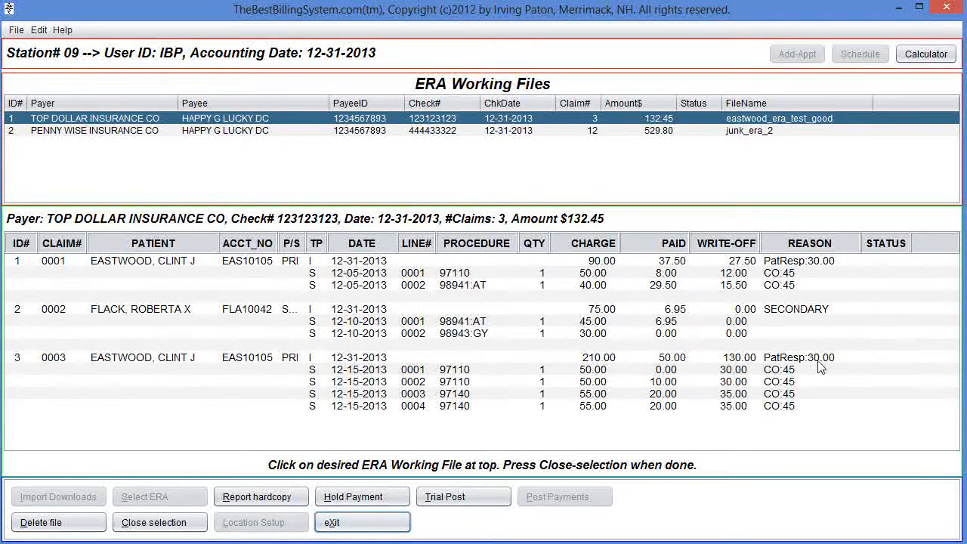
- Trial-post the TOP DOLLAR ERA, read the audit report on screen, and close it
{"action": "left_click", "coordinate": [455, 500]}
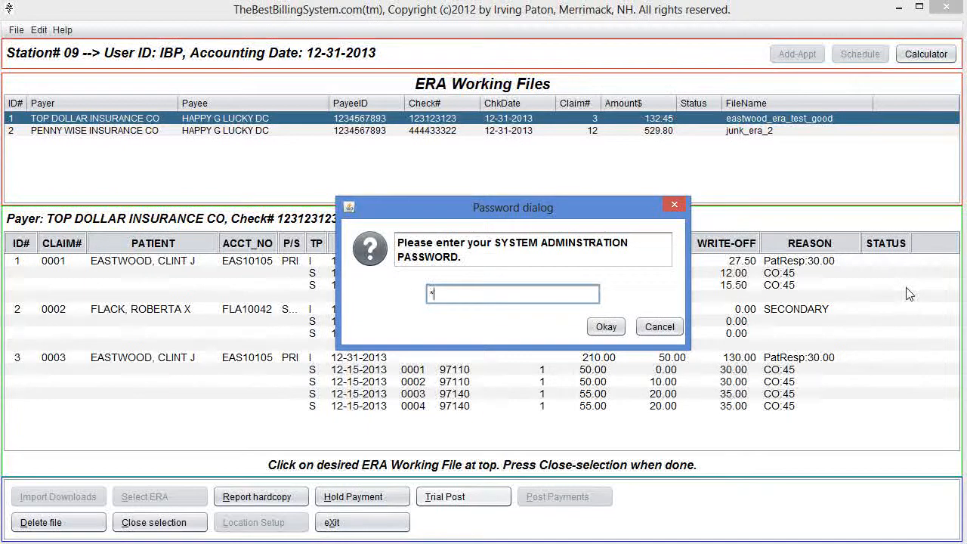
{"action": "key", "text": "Return"}
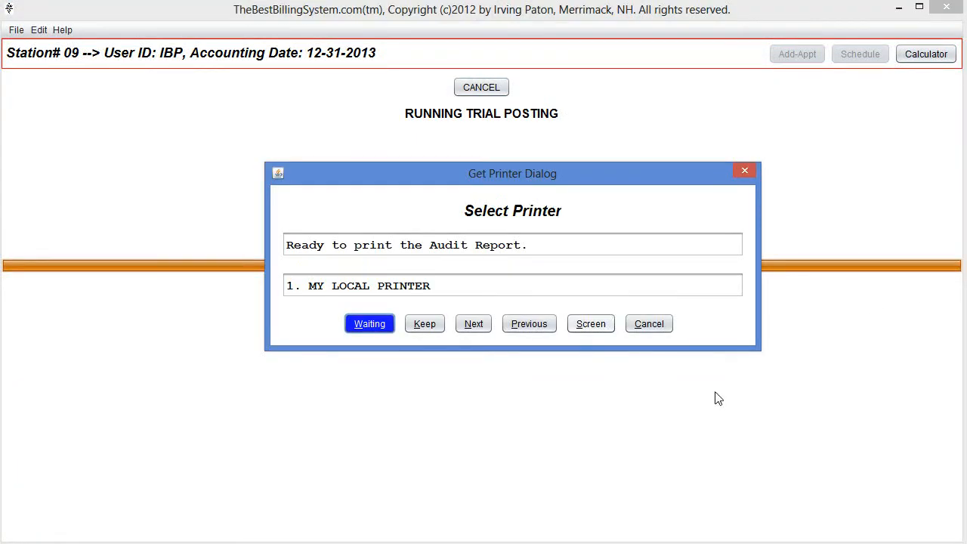
{"action": "left_click", "coordinate": [601, 325]}
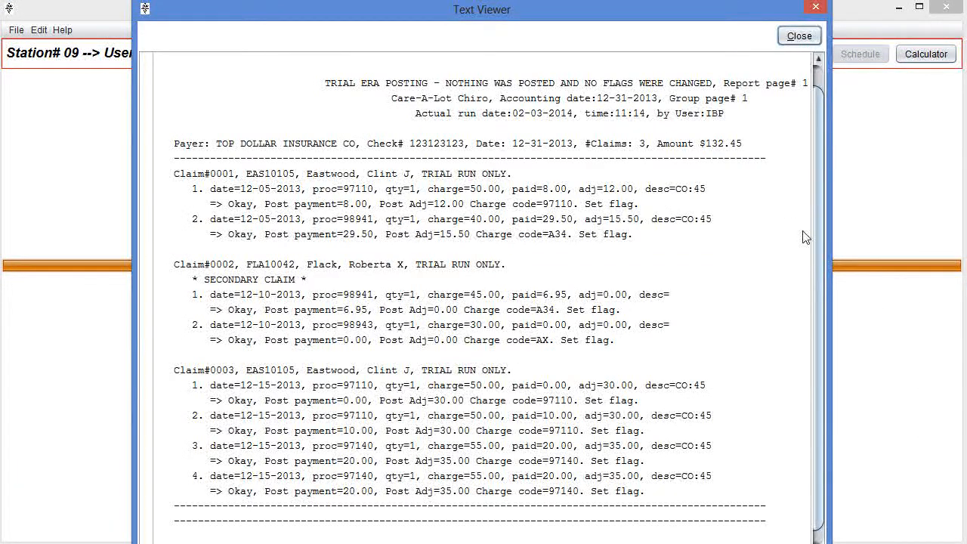
{"action": "left_click_drag", "start_coordinate": [818, 231], "coordinate": [873, 454]}
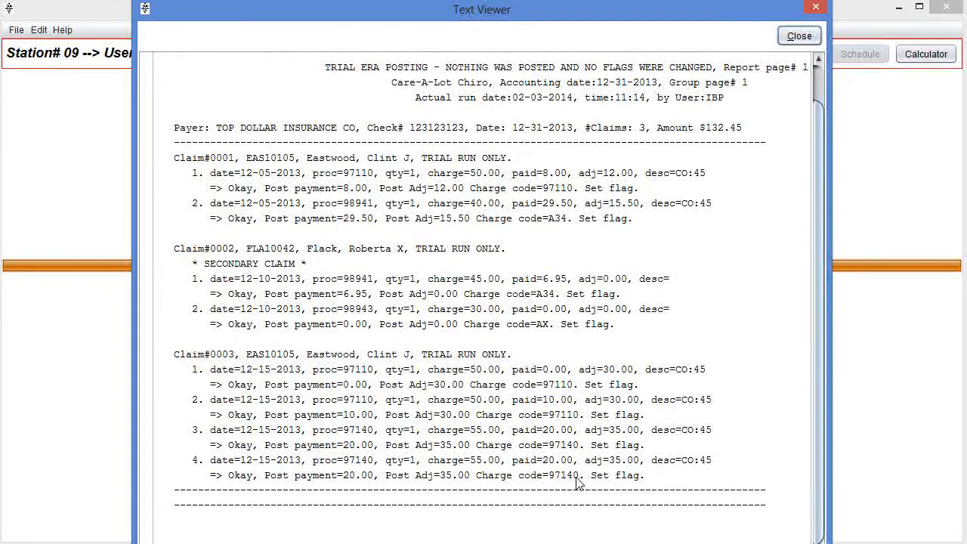
{"action": "scroll", "coordinate": [604, 253], "scroll_direction": "up", "scroll_amount": 1}
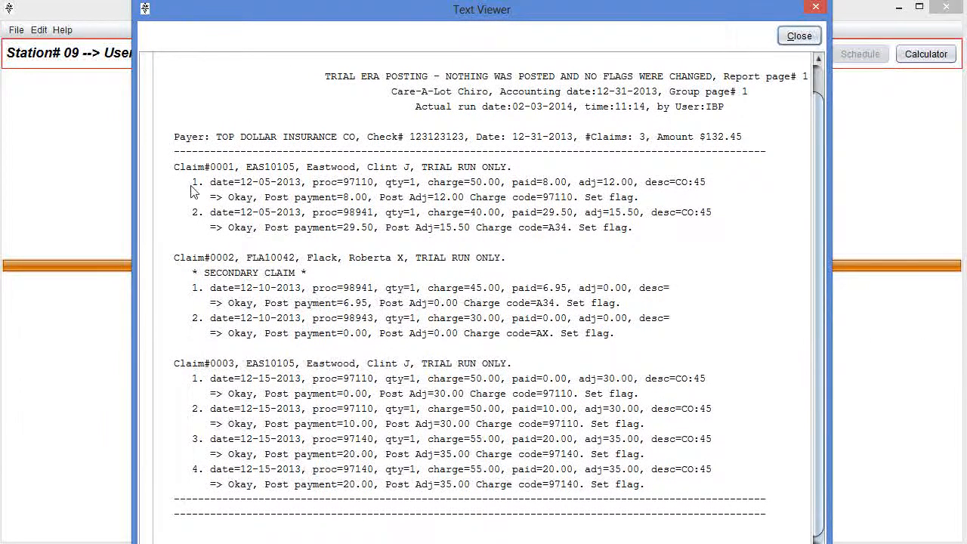
{"action": "scroll", "coordinate": [492, 249], "scroll_direction": "up", "scroll_amount": 1}
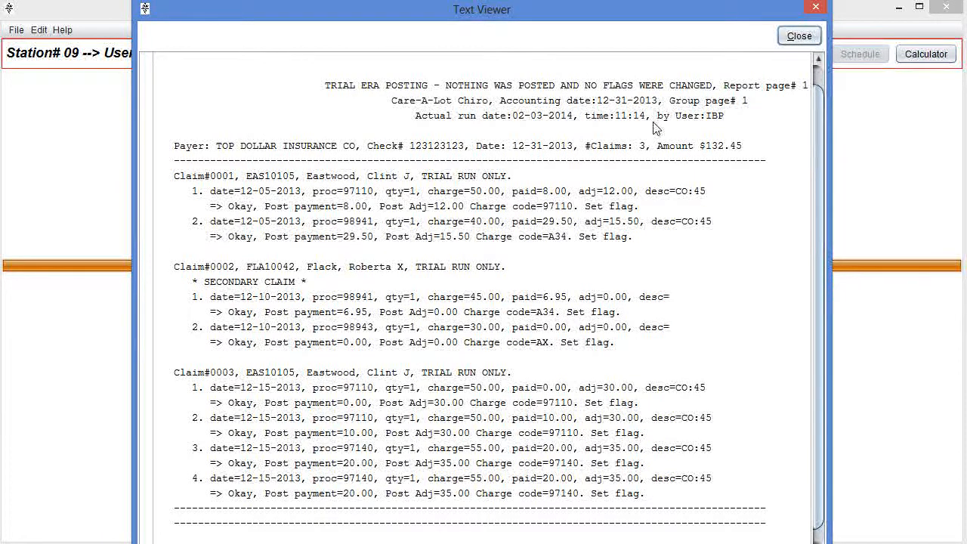
{"action": "scroll", "coordinate": [501, 212], "scroll_direction": "down", "scroll_amount": 2}
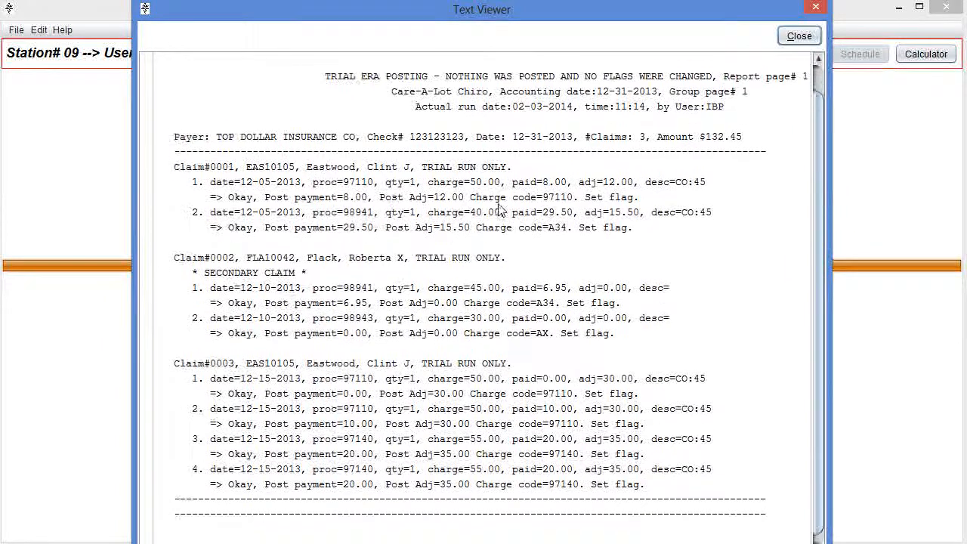
{"action": "left_click", "coordinate": [793, 35]}
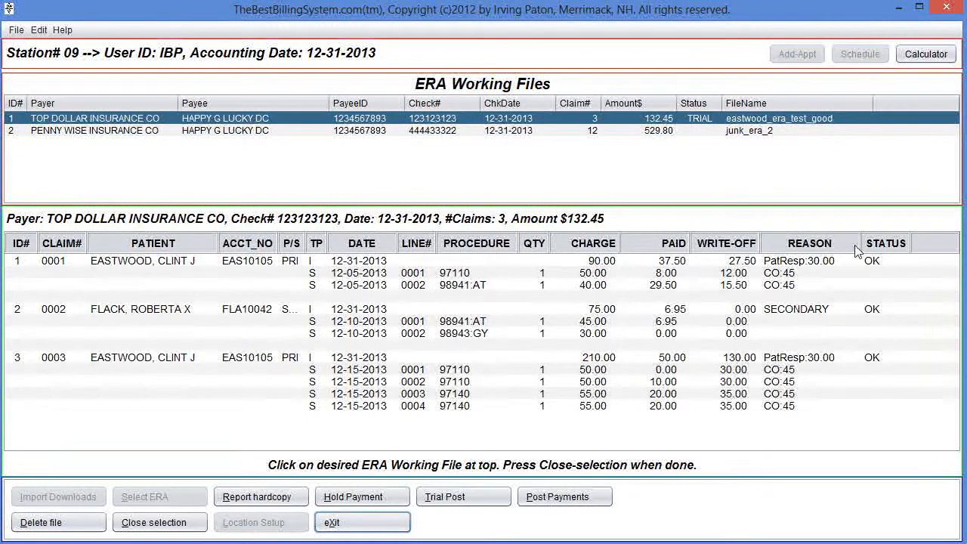
- Select claim 0002 and hold its payment by entering line ID 2
{"action": "left_click", "coordinate": [378, 312]}
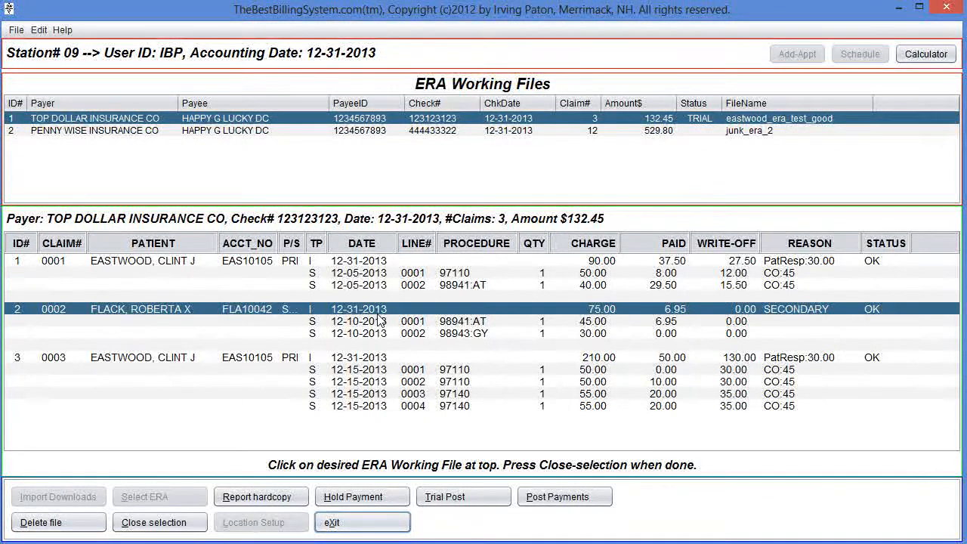
{"action": "left_click", "coordinate": [416, 323]}
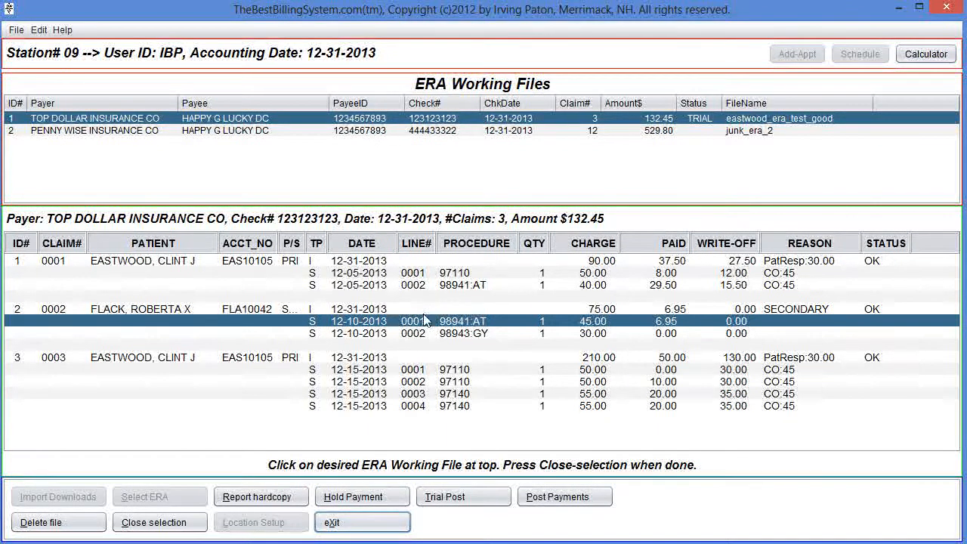
{"action": "left_click", "coordinate": [383, 300]}
{"action": "left_click", "coordinate": [381, 310]}
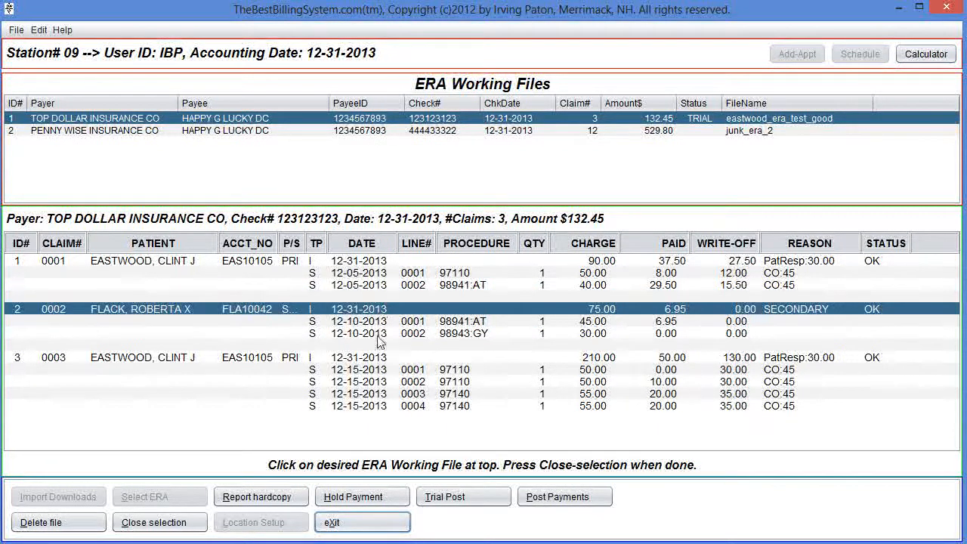
{"action": "left_click", "coordinate": [359, 499]}
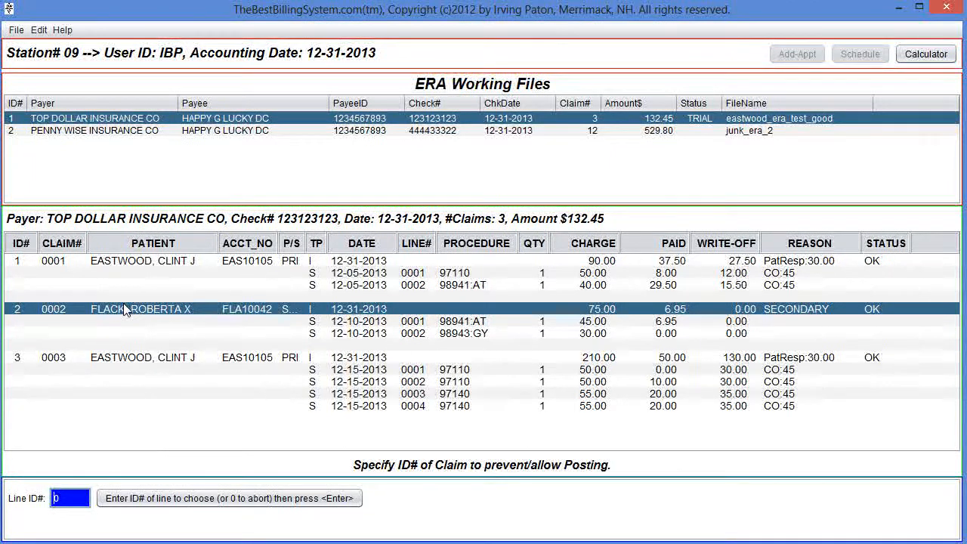
{"action": "type", "text": "2"}
{"action": "key", "text": "Return"}
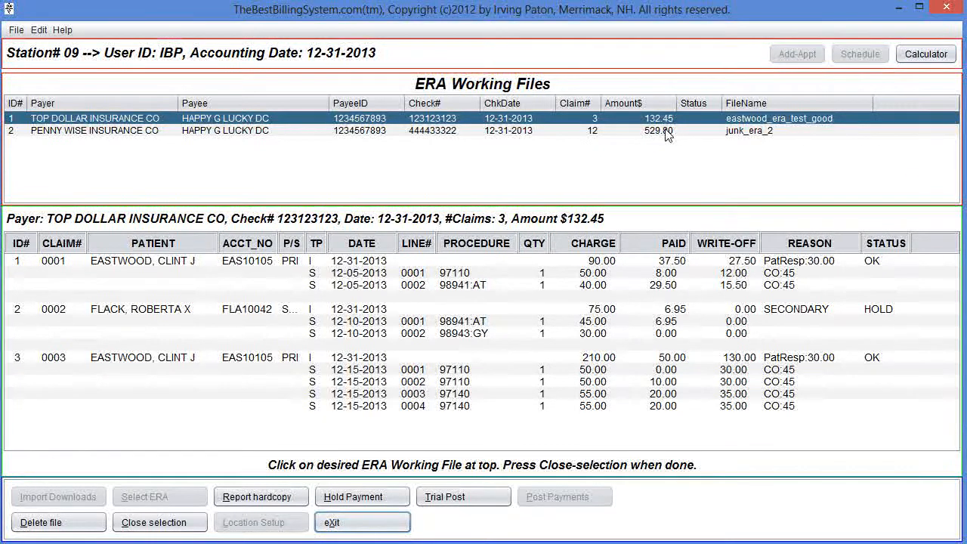
- Rerun the trial posting with the admin password, showing the audit report on screen
{"action": "left_click", "coordinate": [468, 502]}
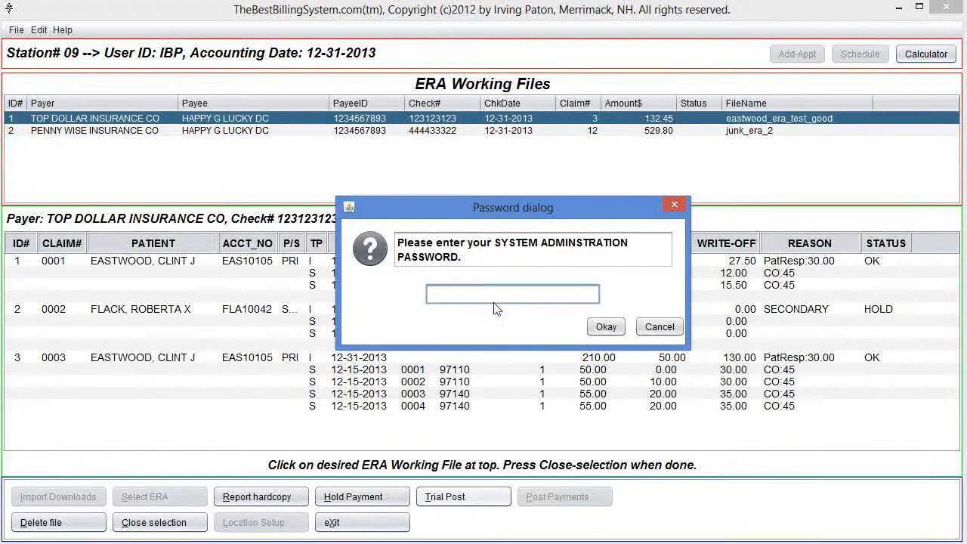
{"action": "type", "text": "**"}
{"action": "key", "text": "Return"}
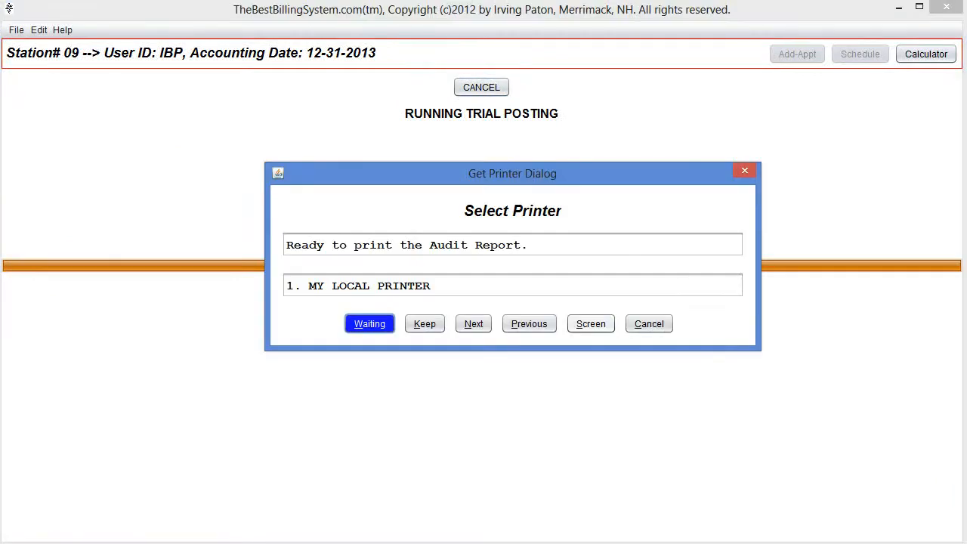
{"action": "left_click", "coordinate": [591, 324]}
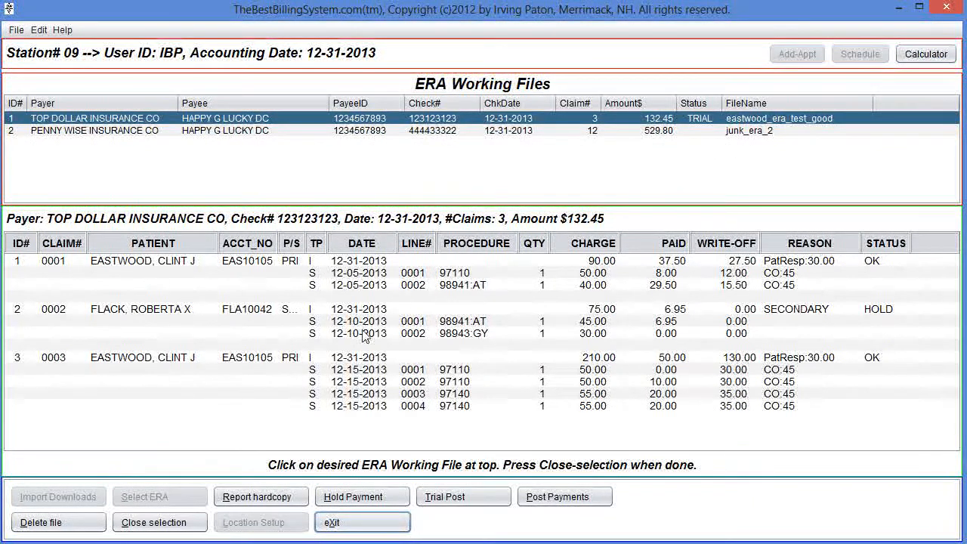
- Release claim 0002's hold, then trial-post again and close the on-screen report
{"action": "left_click", "coordinate": [367, 501]}
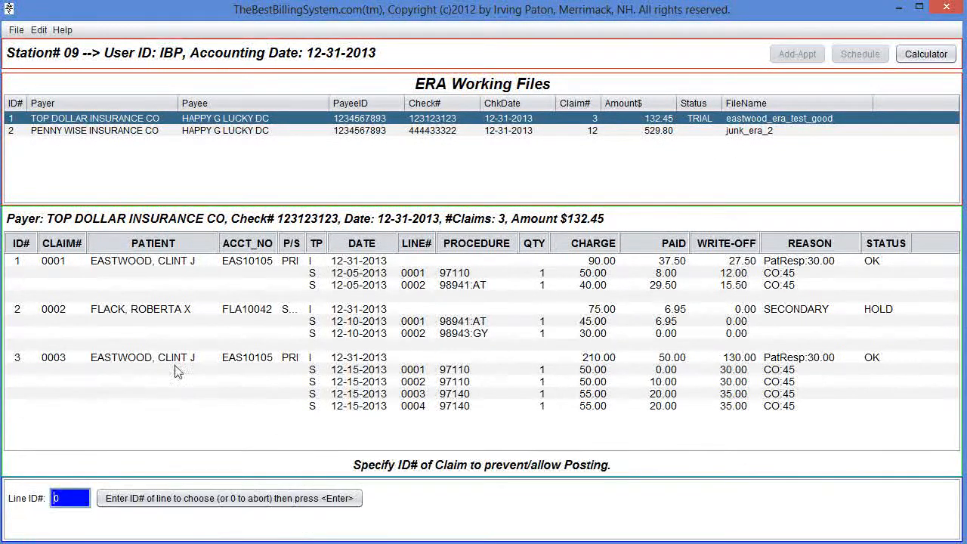
{"action": "left_click", "coordinate": [154, 312]}
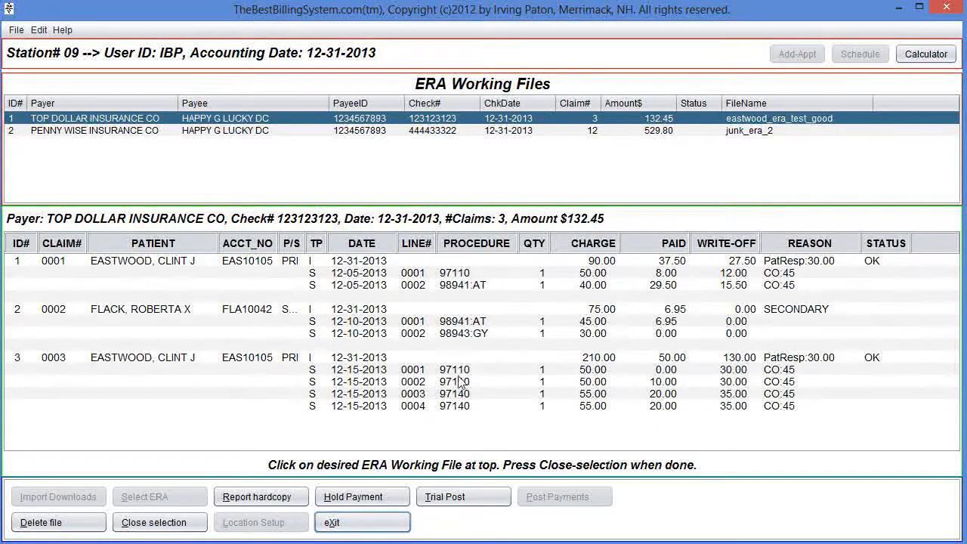
{"action": "left_click", "coordinate": [455, 505]}
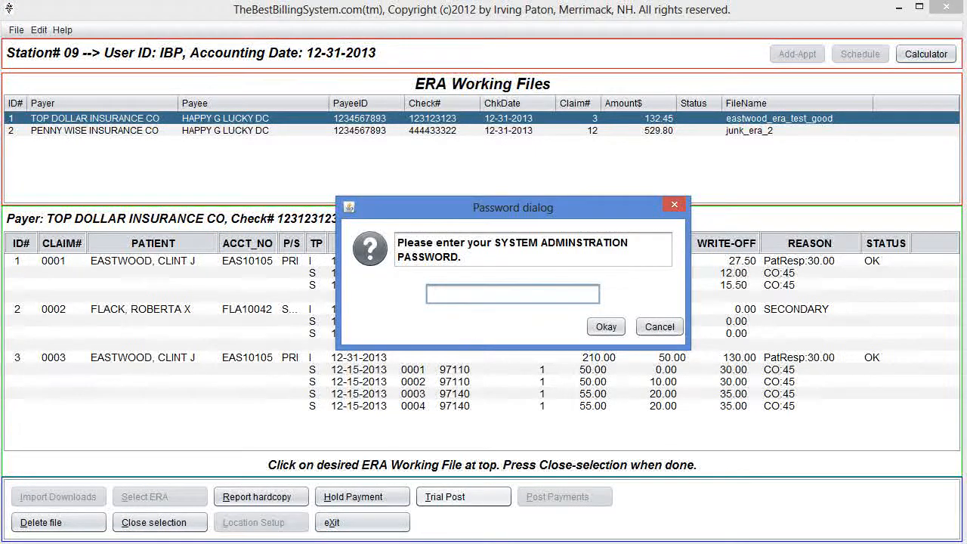
{"action": "key", "text": "Return"}
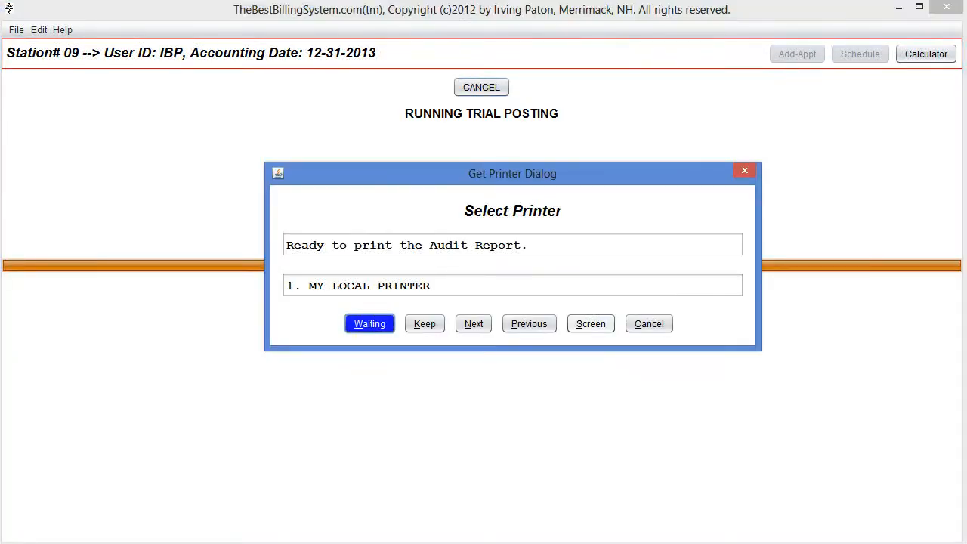
{"action": "left_click", "coordinate": [582, 325]}
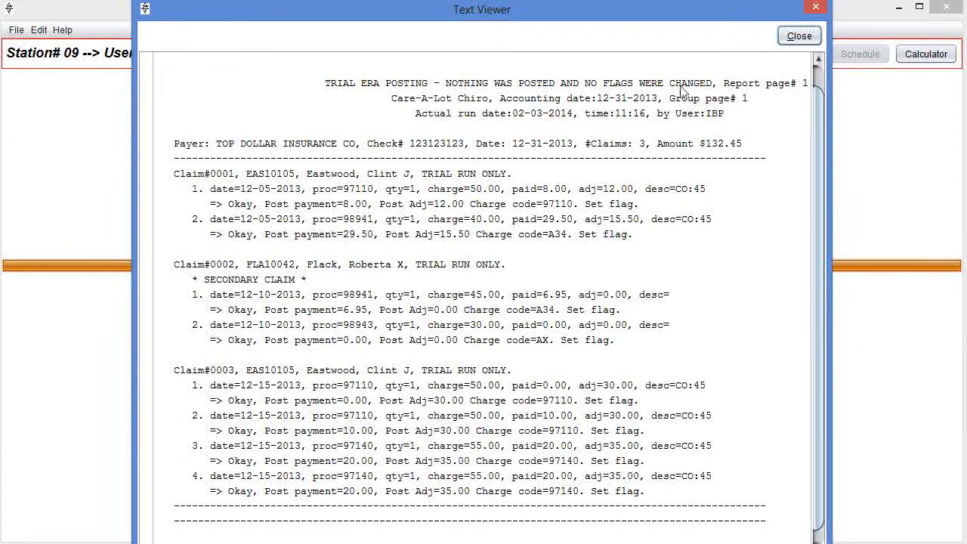
{"action": "left_click", "coordinate": [800, 35]}
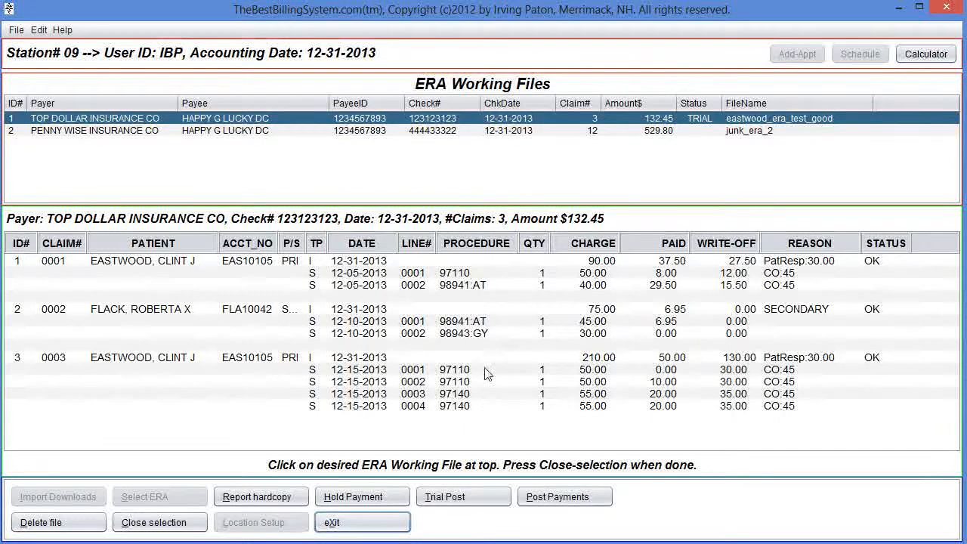
- Live-post the TOP DOLLAR ERA payments, then view the posting audit report on screen and close it
{"action": "left_click", "coordinate": [559, 499]}
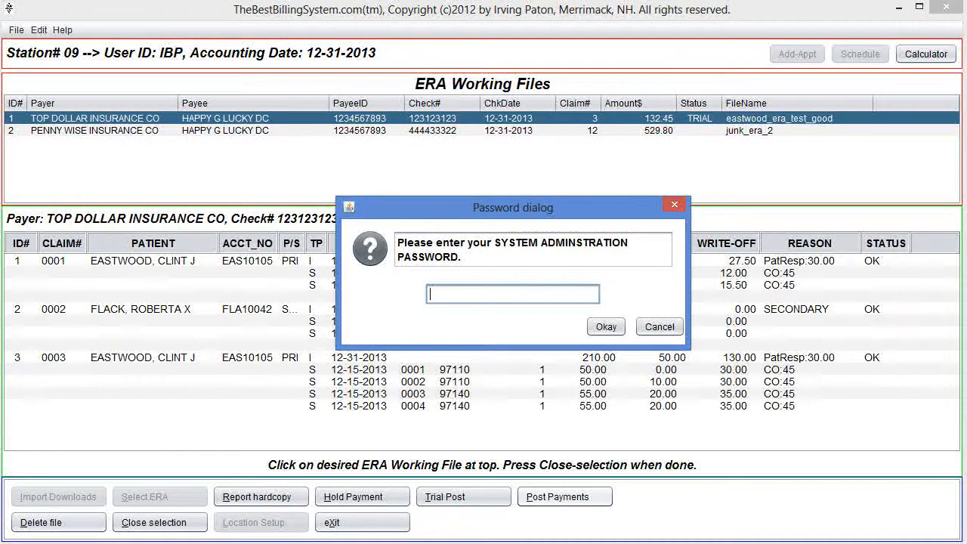
{"action": "key", "text": "Return"}
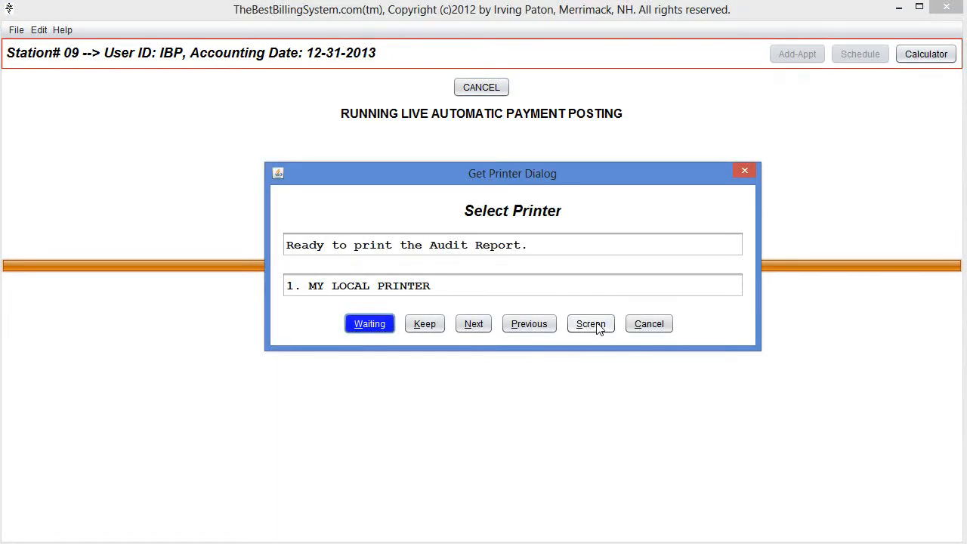
{"action": "left_click", "coordinate": [591, 323]}
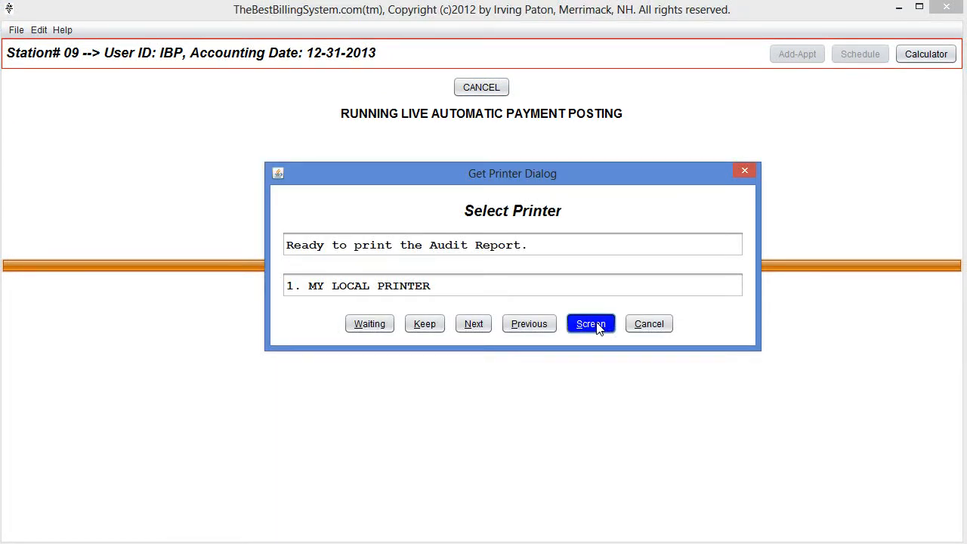
{"action": "left_click", "coordinate": [597, 325]}
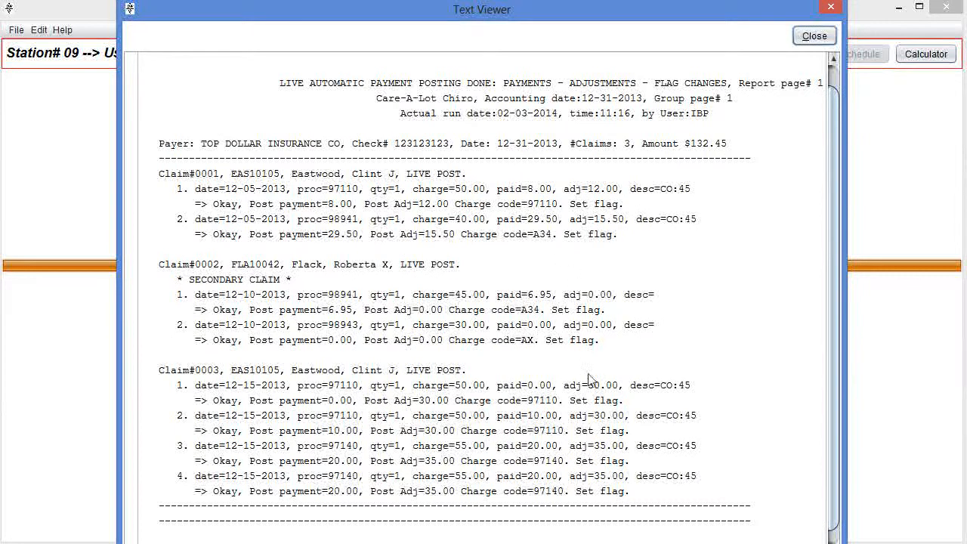
{"action": "left_click", "coordinate": [804, 42]}
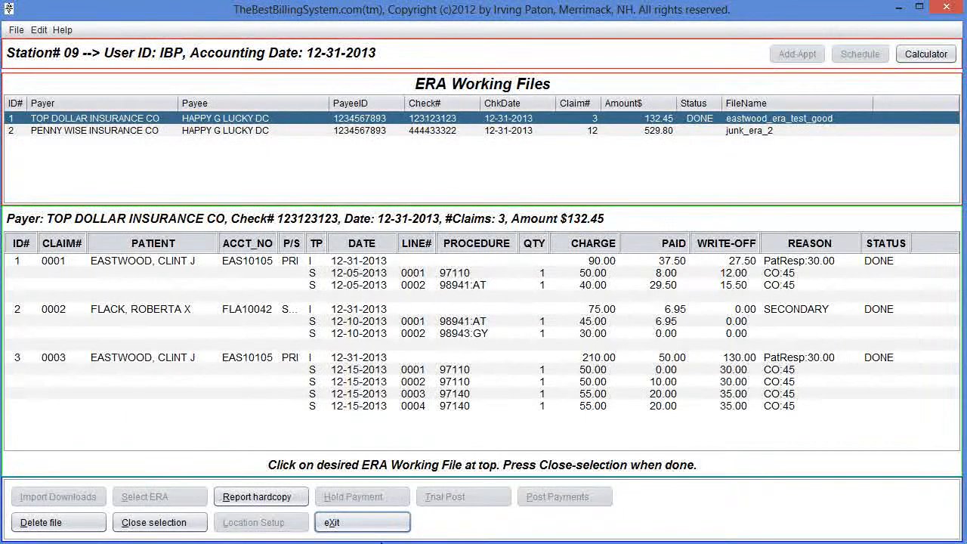
- Leave ERA posting, open the Medicare patient's ledger showing the 6.95 receipt, then go to the previous patient
{"action": "left_click", "coordinate": [367, 525]}
{"action": "left_click", "coordinate": [45, 106]}
{"action": "left_click", "coordinate": [44, 151]}
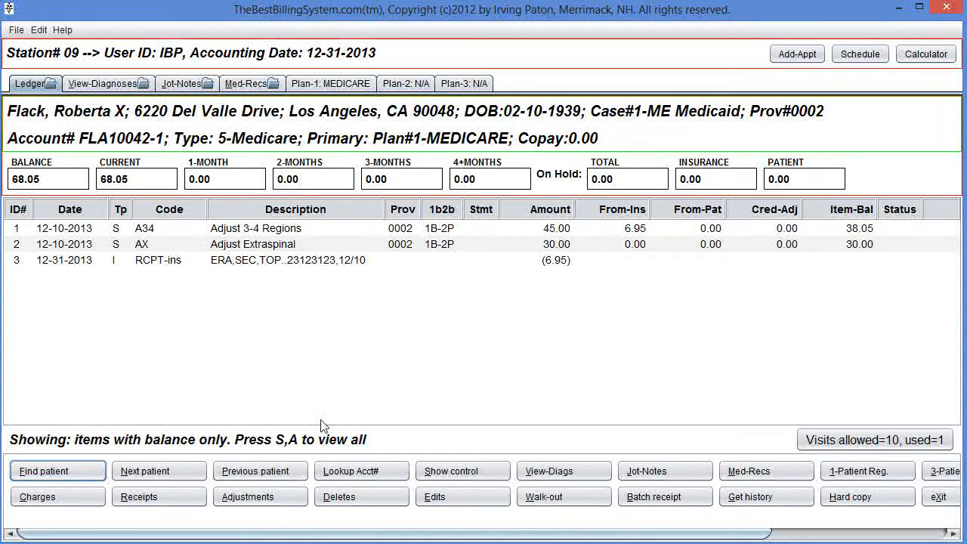
{"action": "left_click", "coordinate": [280, 470]}
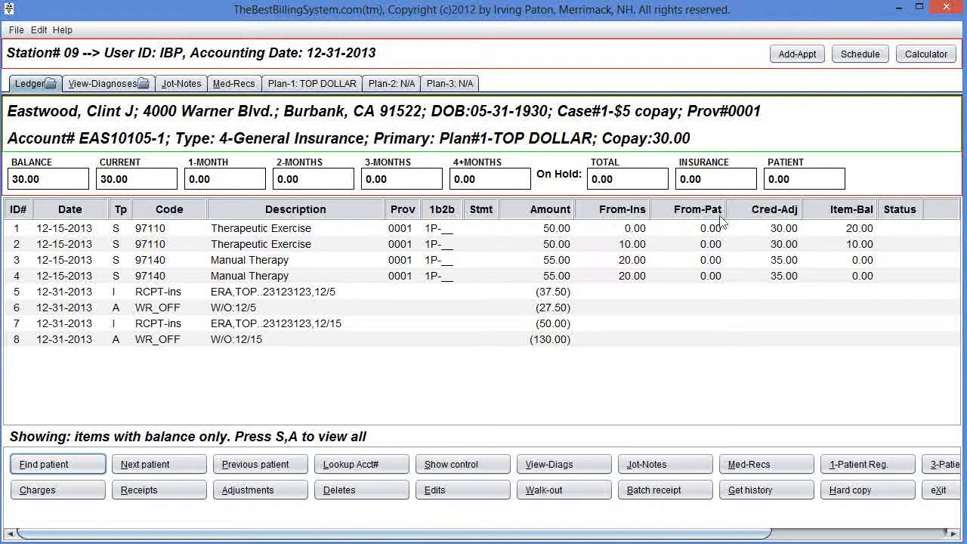
- Select ledger row 1 to review the 37.50 and 50.00 ERA receipts and write-offs
{"action": "left_click", "coordinate": [789, 232]}
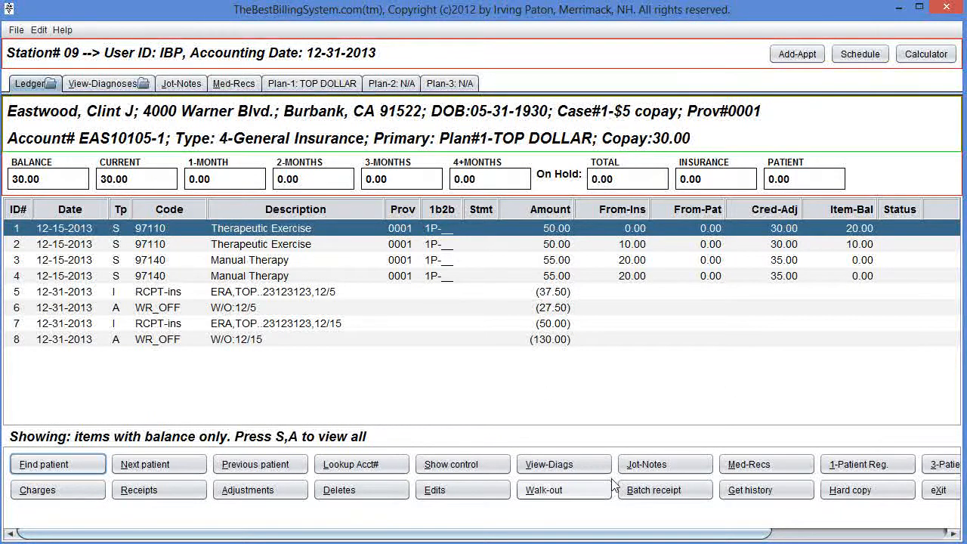
- Show all live ledger items, select row 1, and bring up the Walkout receipt/CMS-1500/statement choices
{"action": "key", "text": "f"}
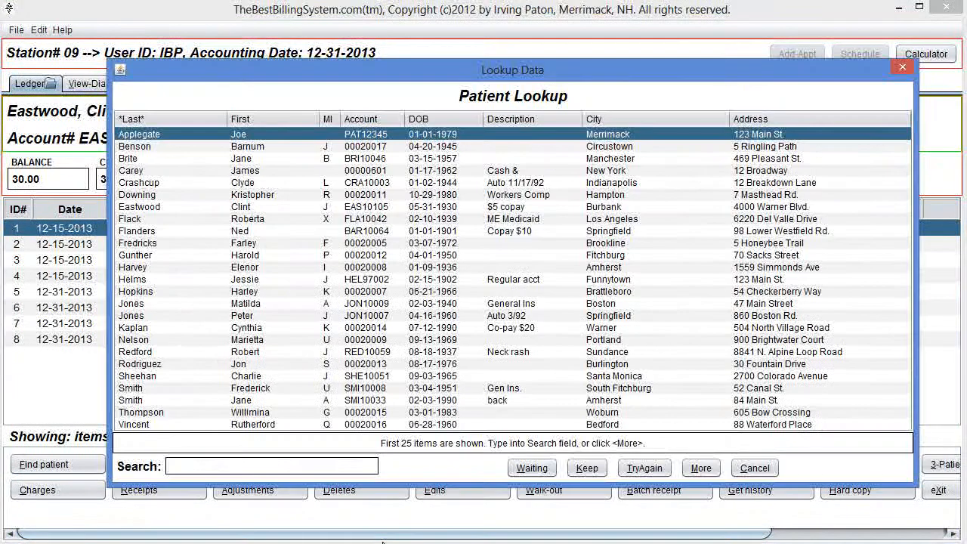
{"action": "key", "text": "Escape"}
{"action": "key", "text": "s"}
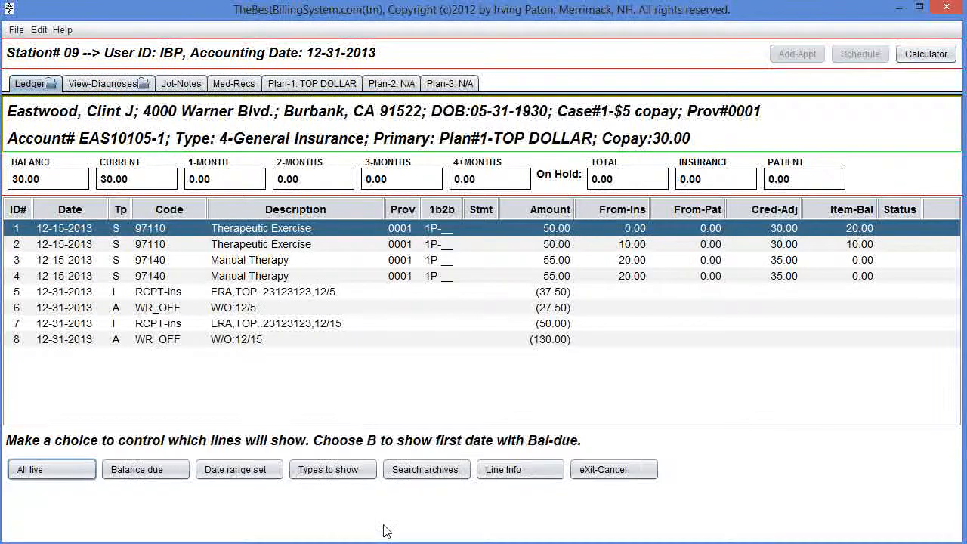
{"action": "key", "text": "a"}
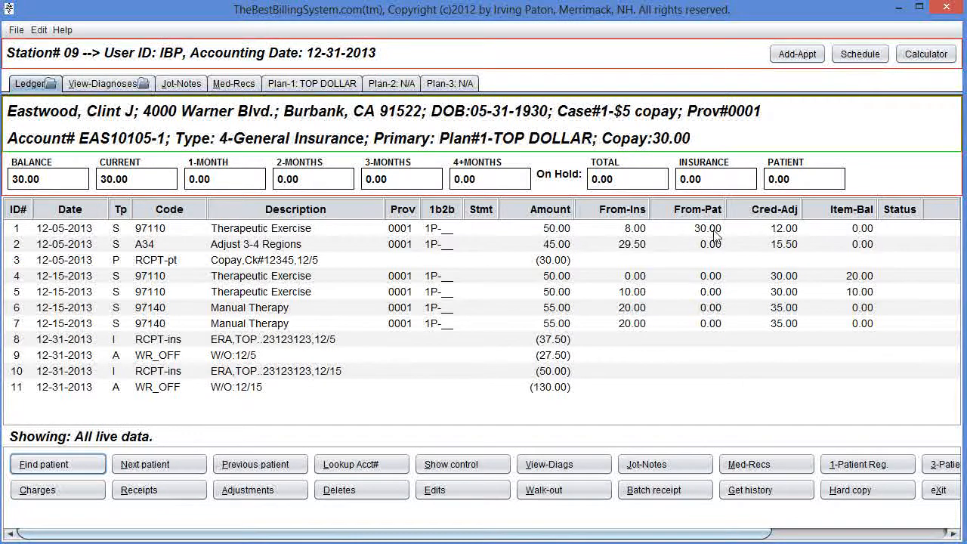
{"action": "left_click", "coordinate": [783, 232]}
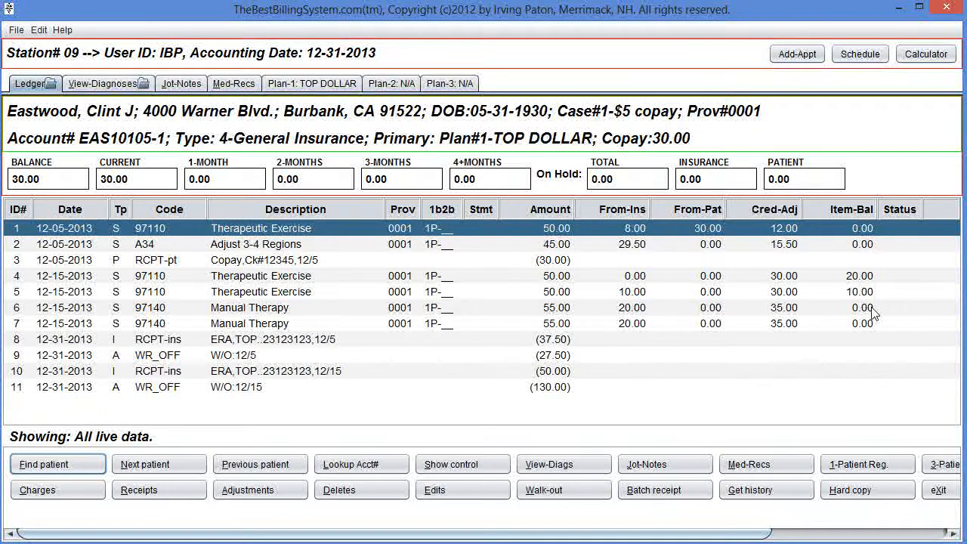
{"action": "key", "text": "alt+w"}
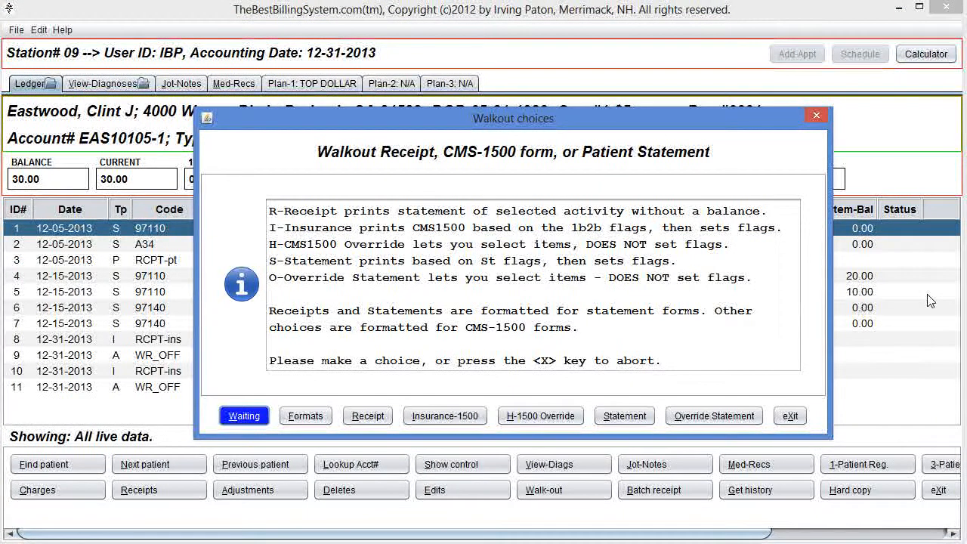
- Preview the patient statement showing 30.00 due in the Text Viewer, review its charges, then close it
{"action": "key", "text": "s"}
{"action": "key", "text": "y"}
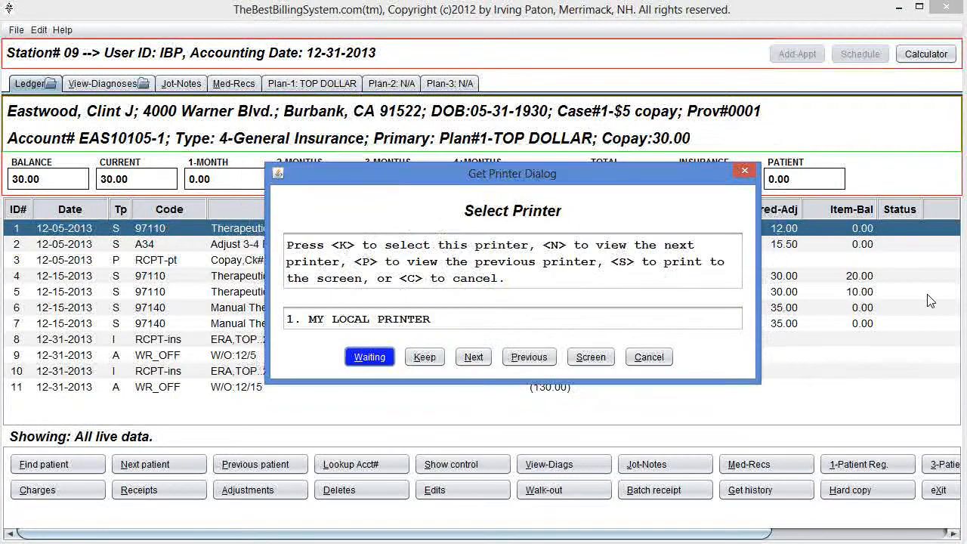
{"action": "key", "text": "s"}
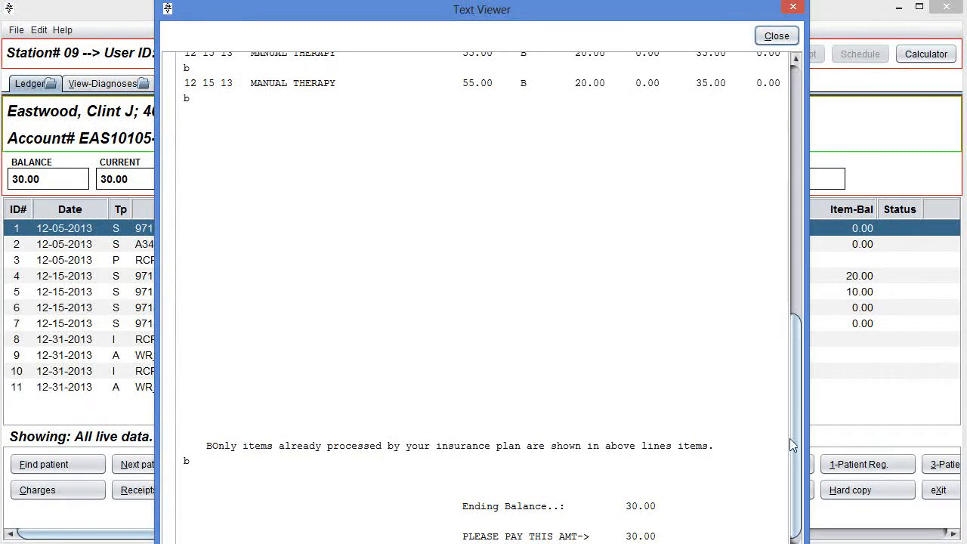
{"action": "scroll", "coordinate": [803, 416], "scroll_direction": "up", "scroll_amount": 5}
{"action": "scroll", "coordinate": [632, 506], "scroll_direction": "down", "scroll_amount": 6}
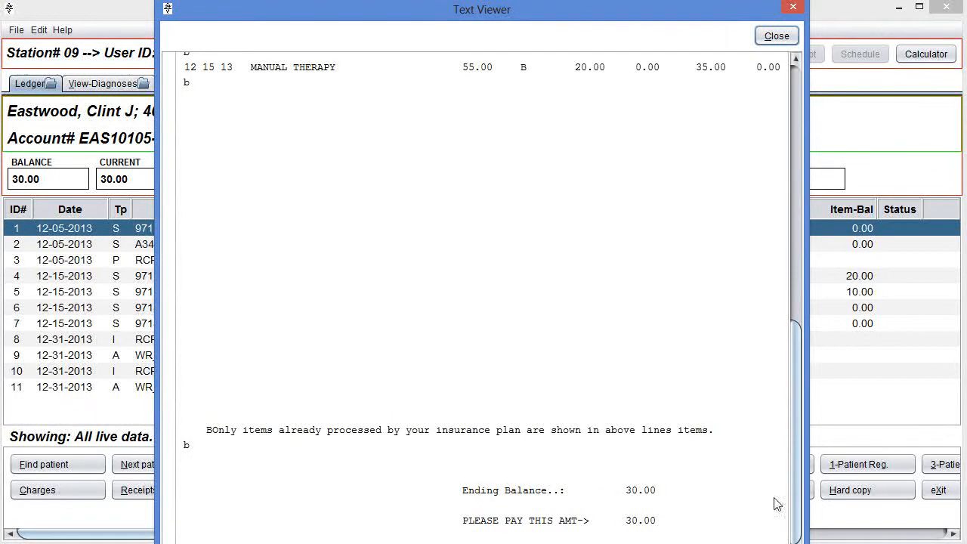
{"action": "left_click_drag", "start_coordinate": [682, 12], "coordinate": [597, 68]}
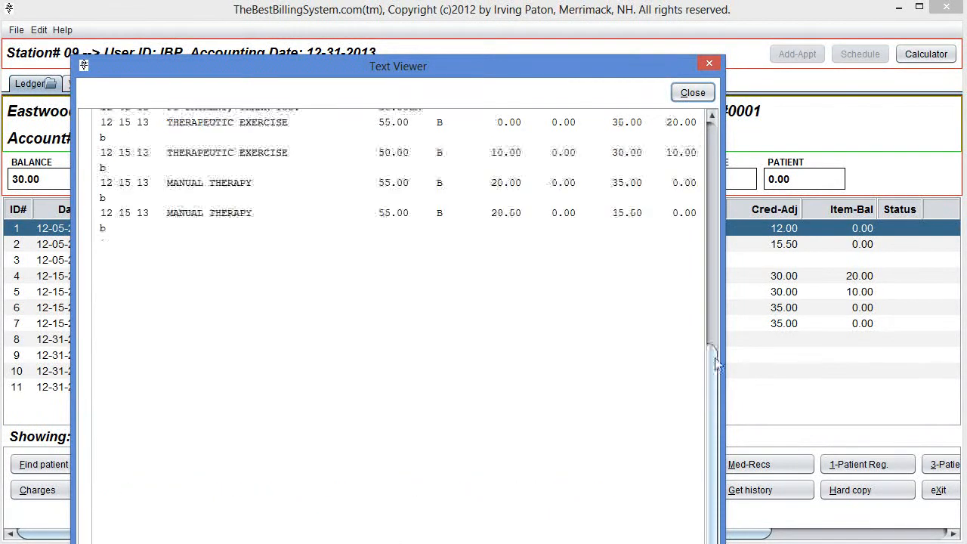
{"action": "left_click_drag", "start_coordinate": [712, 396], "coordinate": [722, 55]}
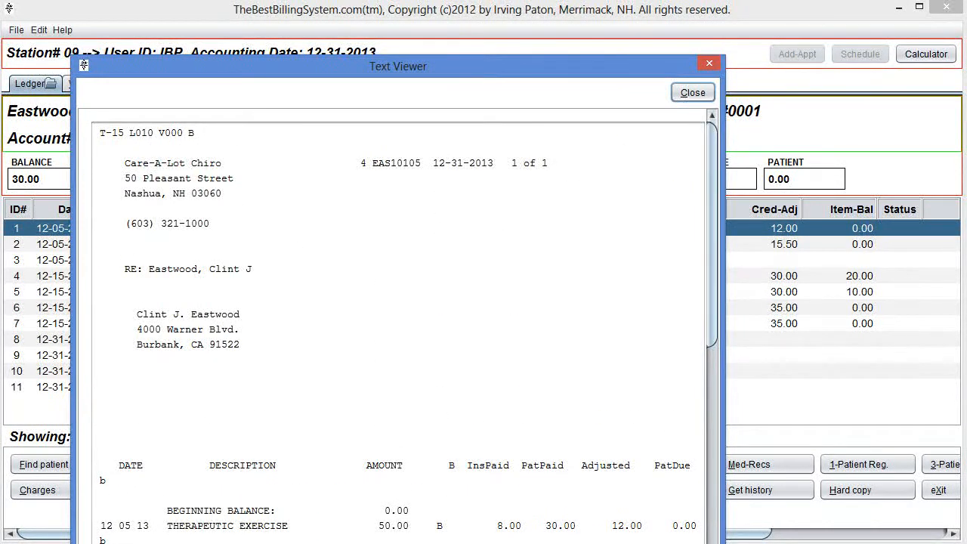
{"action": "left_click_drag", "start_coordinate": [714, 190], "coordinate": [754, 513]}
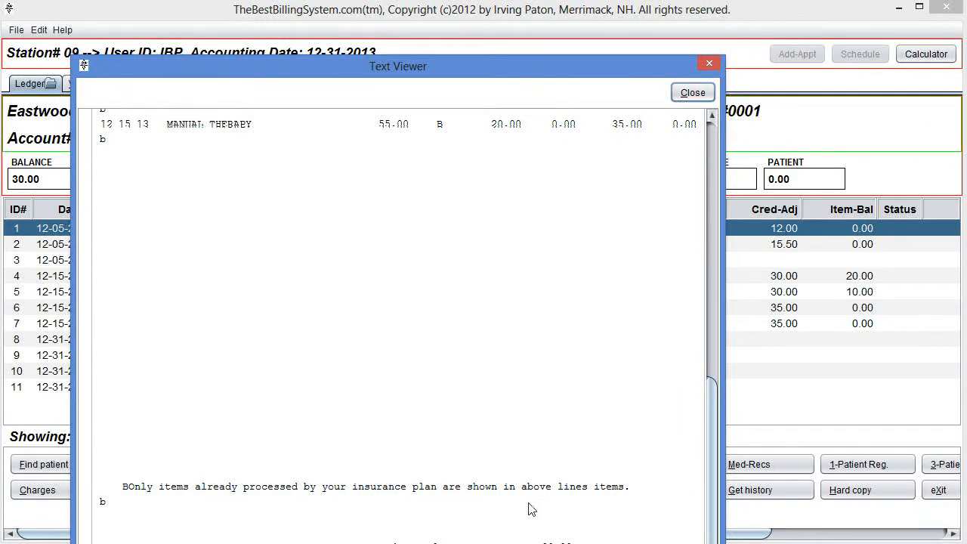
{"action": "left_click_drag", "start_coordinate": [715, 489], "coordinate": [727, 348]}
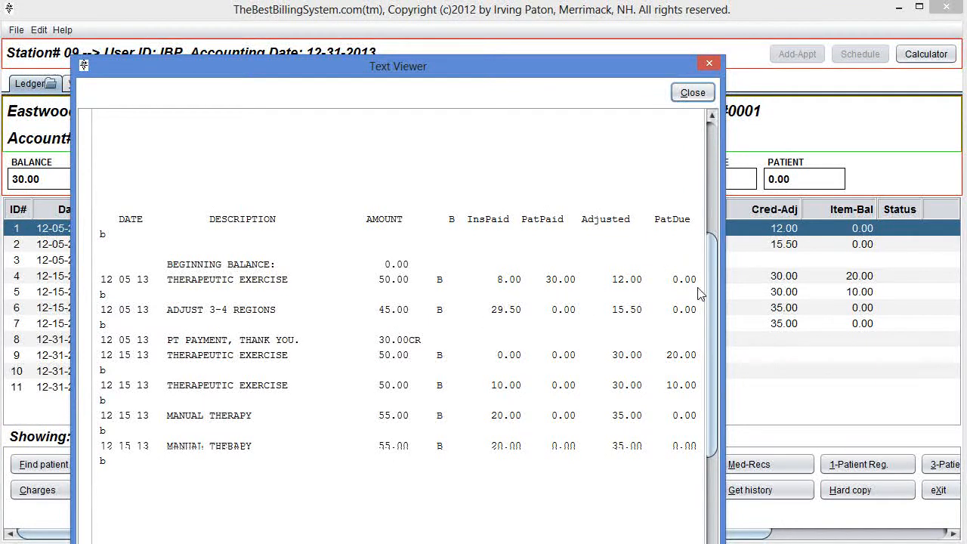
{"action": "left_click_drag", "start_coordinate": [713, 292], "coordinate": [719, 330]}
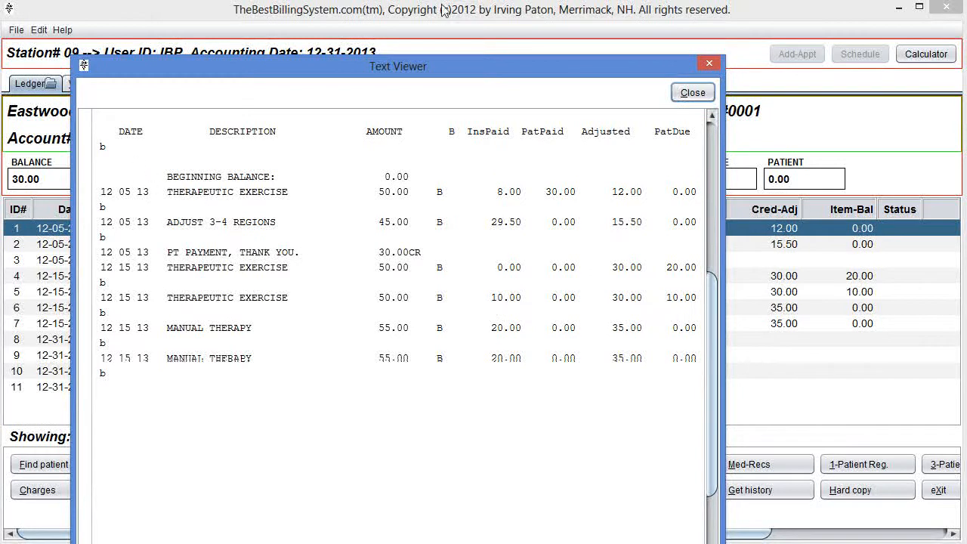
{"action": "left_click", "coordinate": [693, 93]}
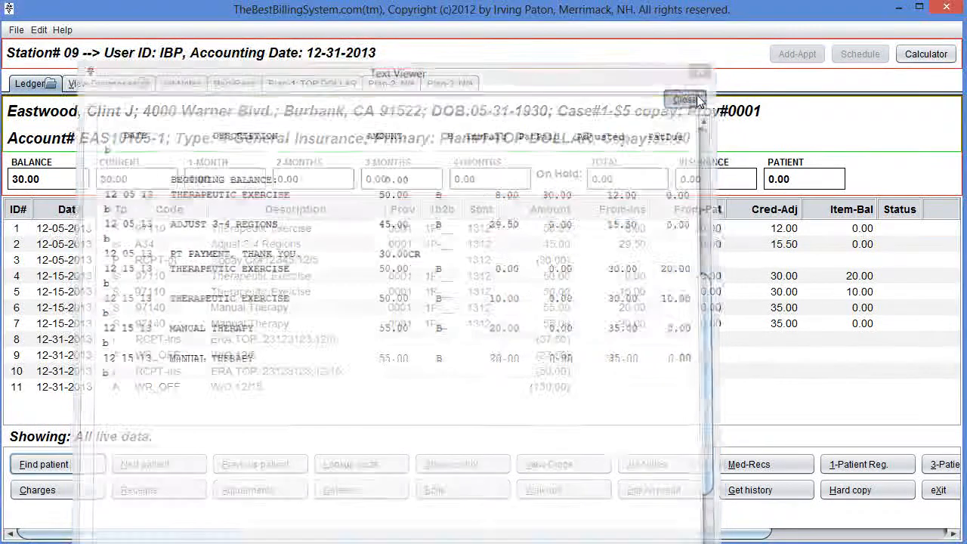